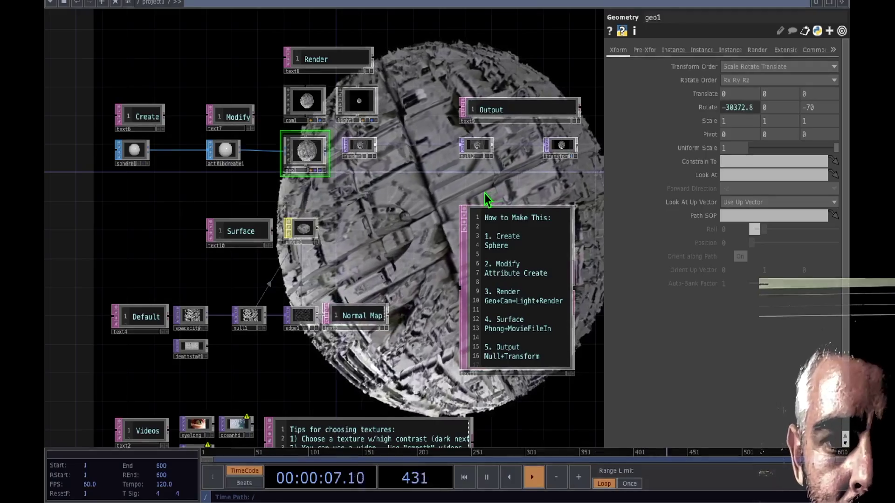
mouse_move(382, 211)
left_mouse_down()
mouse_move(410, 180)
mouse_move(393, 222)
left_mouse_up()
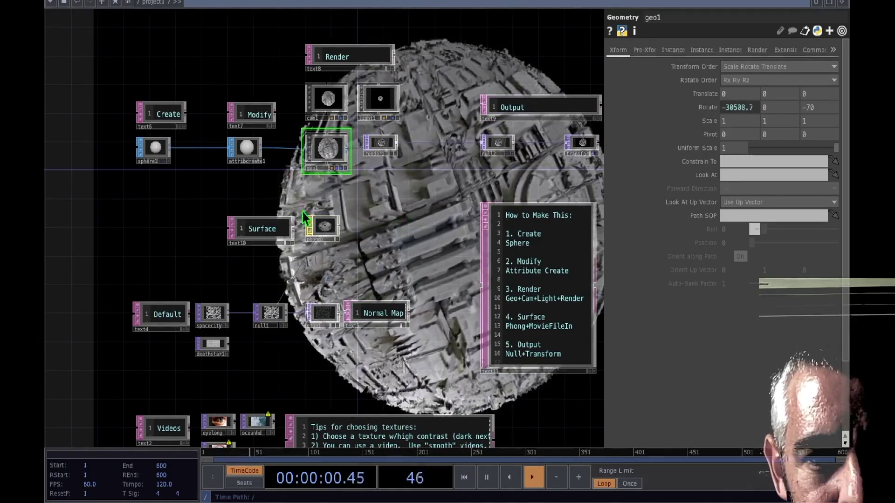
left_click(256, 238)
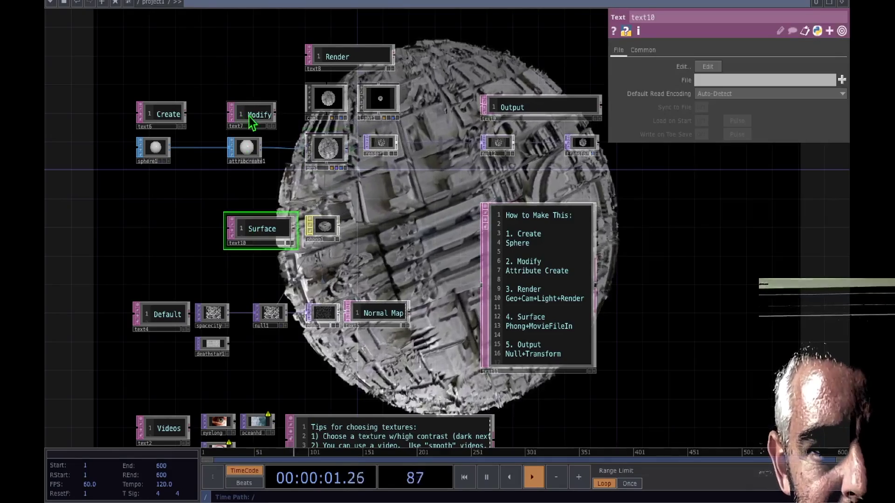
left_click(259, 119)
mouse_move(416, 194)
left_mouse_down()
mouse_move(399, 186)
mouse_move(426, 183)
left_mouse_up()
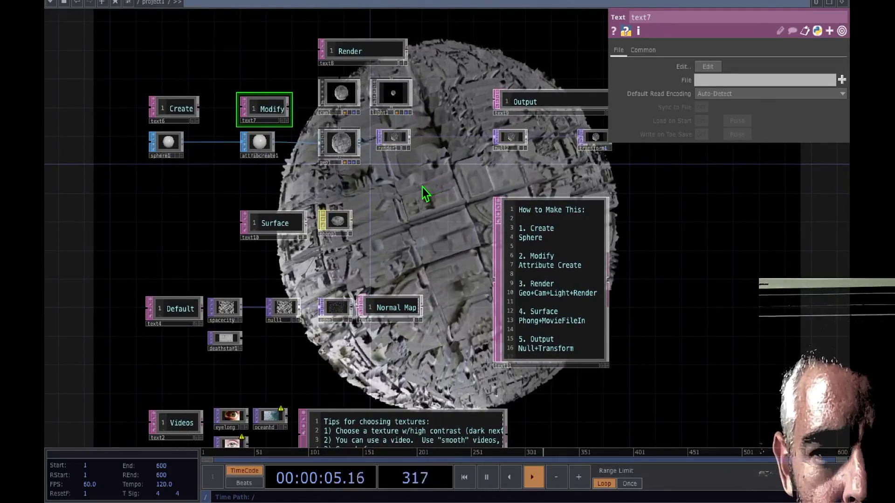
left_click_drag(425, 191, 416, 232)
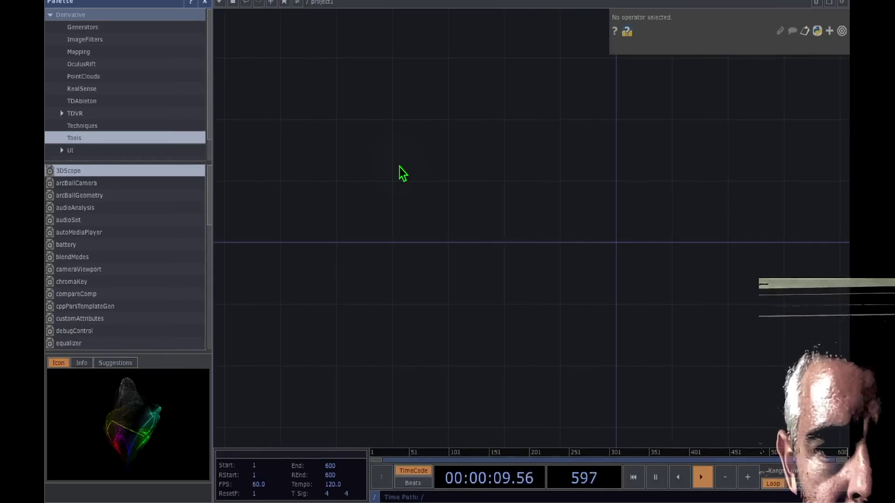
- Add a Sphere SOP to the empty project network
left_click_drag(612, 186, 346, 240)
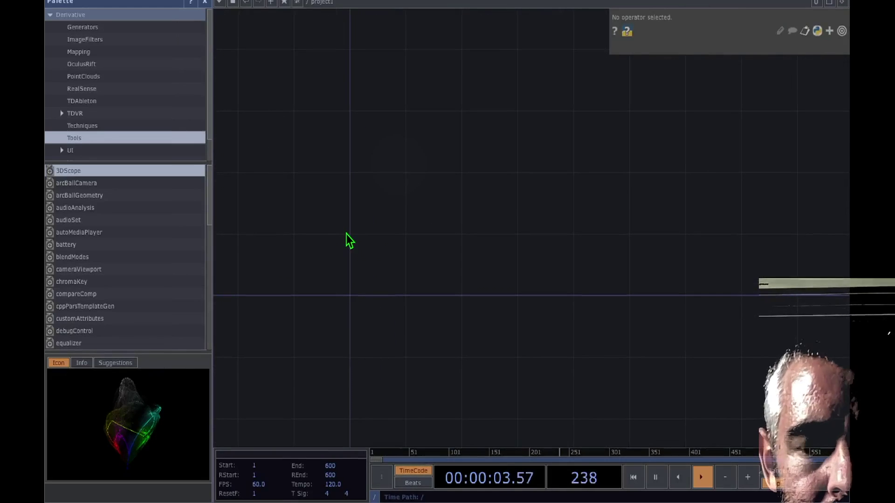
left_click_drag(434, 206, 362, 261)
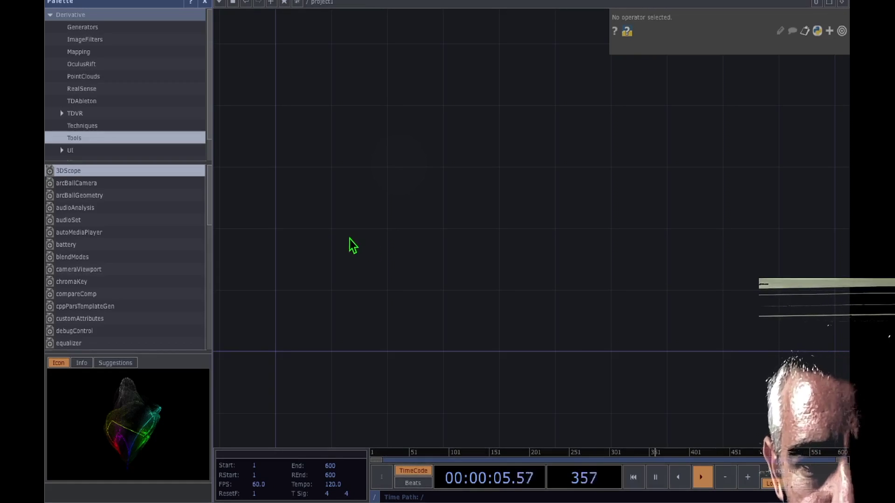
key("Tab")
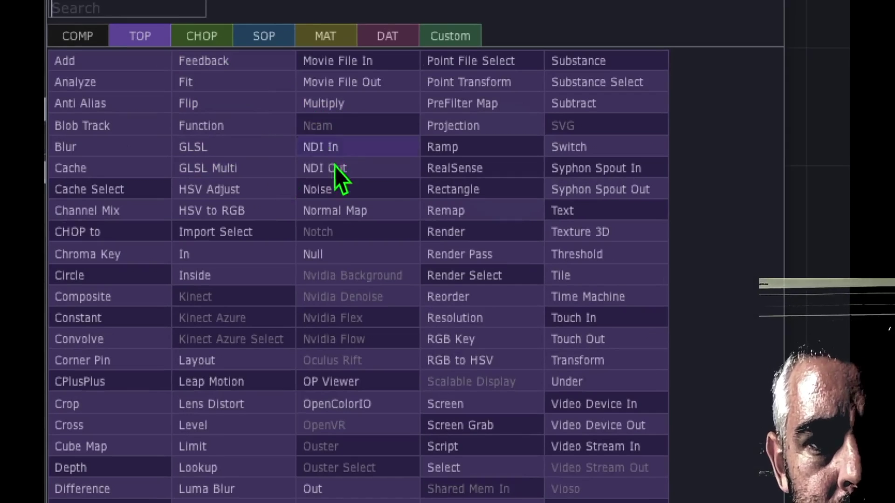
left_click(261, 38)
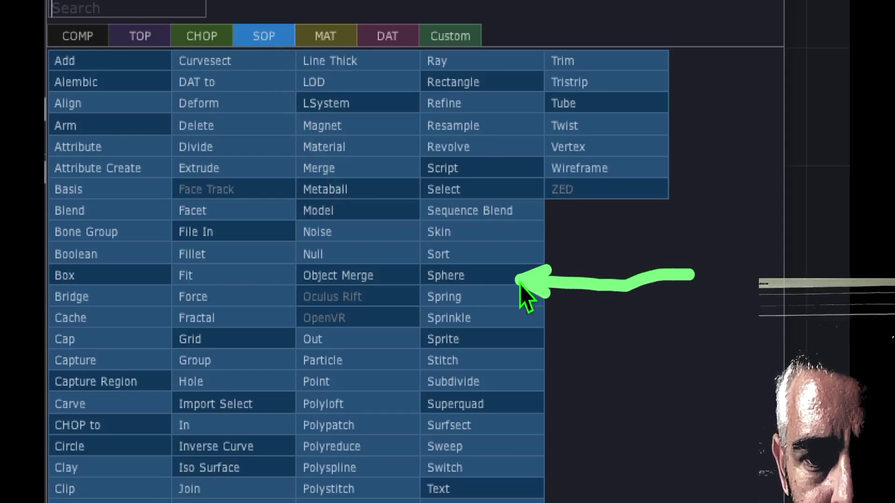
left_click(455, 278)
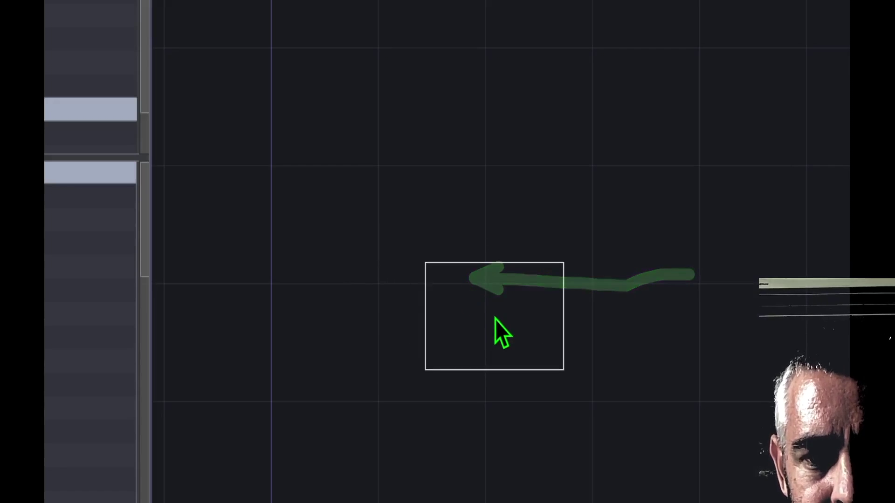
left_click(476, 216)
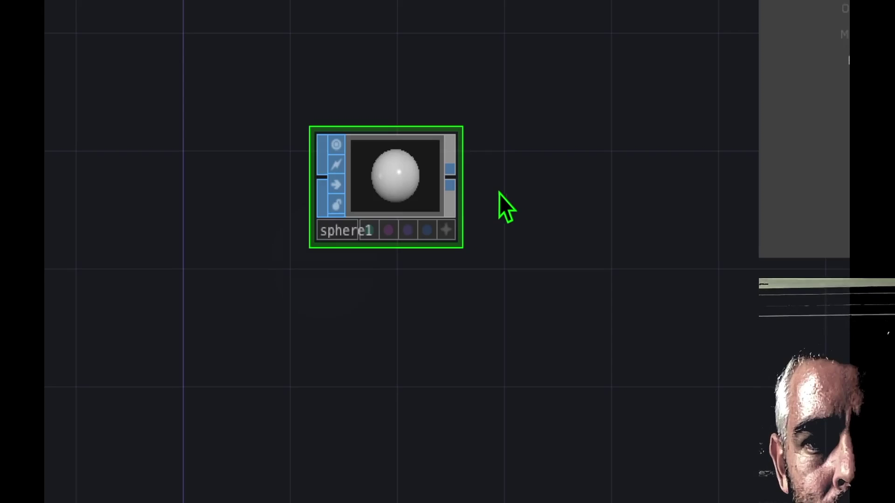
- Add an Attribute Create SOP beside the sphere operator, leaving room between them for a wire
left_click_drag(536, 196, 368, 205)
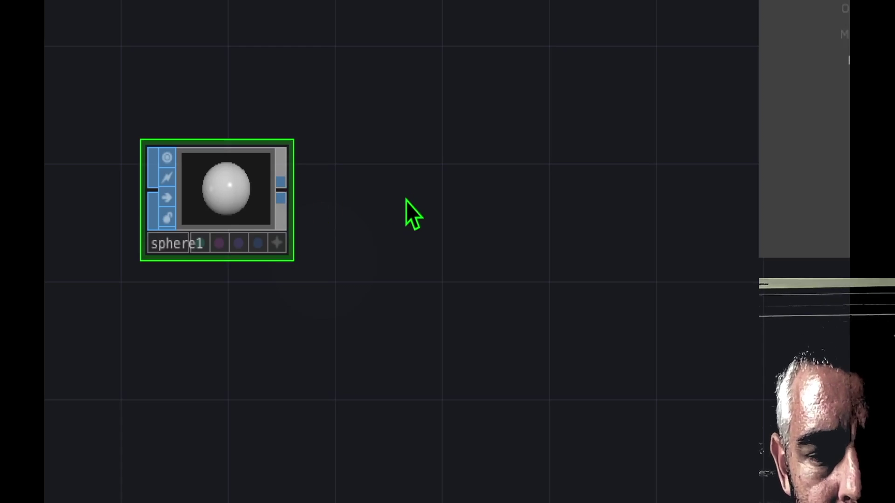
left_click_drag(393, 210, 476, 210)
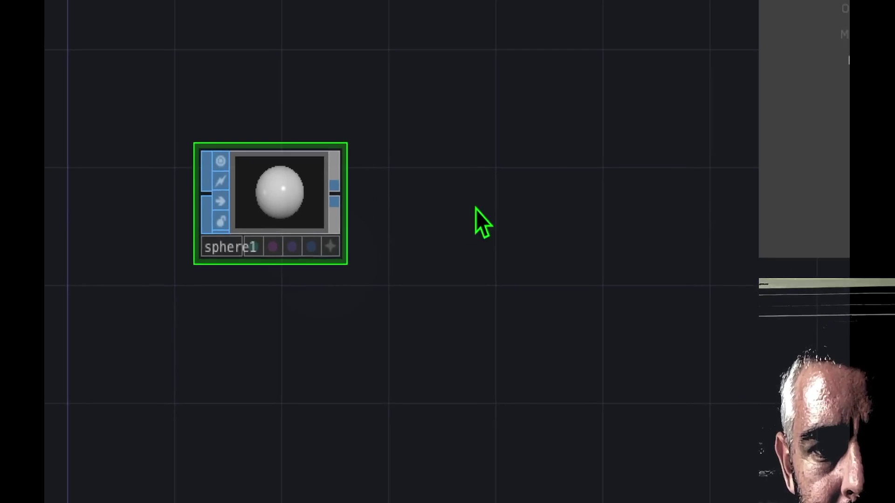
key("Tab")
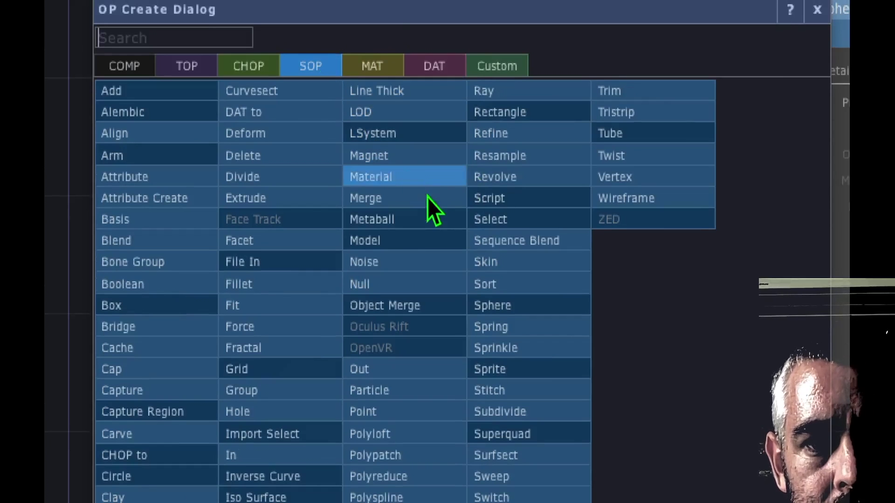
mouse_move(432, 212)
left_mouse_down()
mouse_move(334, 121)
mouse_move(306, 74)
left_mouse_up()
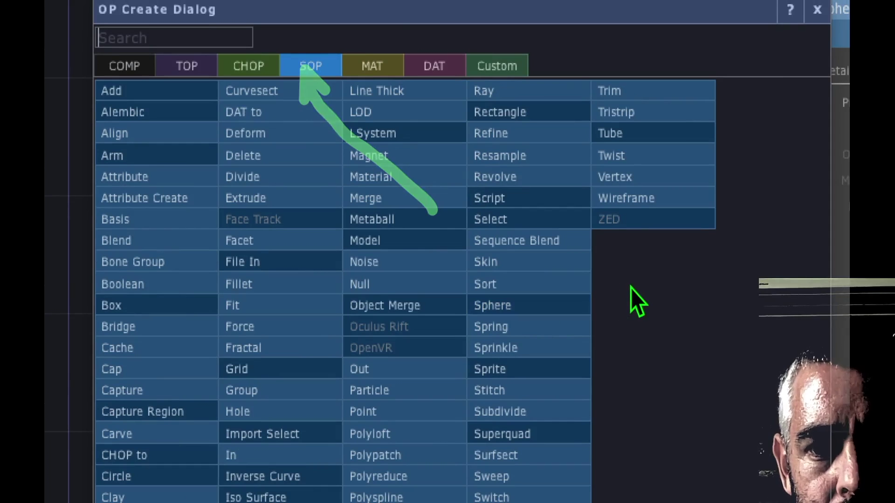
mouse_move(633, 284)
left_mouse_down()
mouse_move(403, 285)
mouse_move(237, 264)
mouse_move(165, 207)
left_mouse_up()
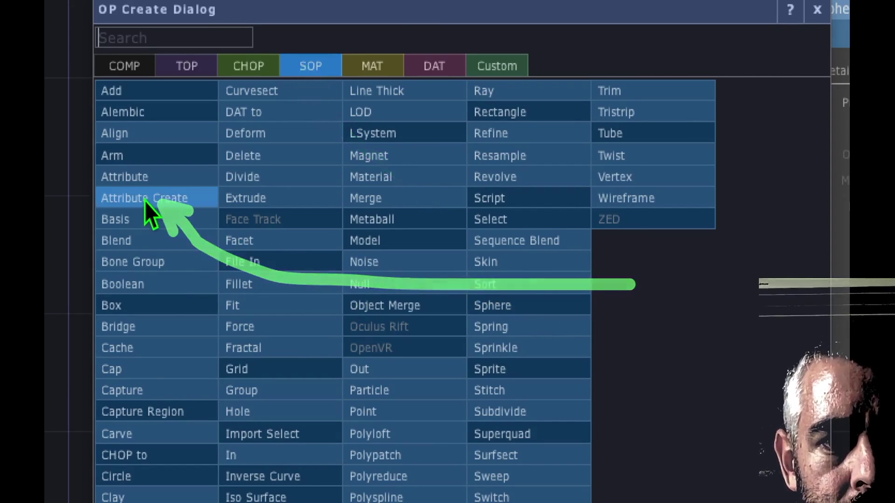
left_click(145, 199)
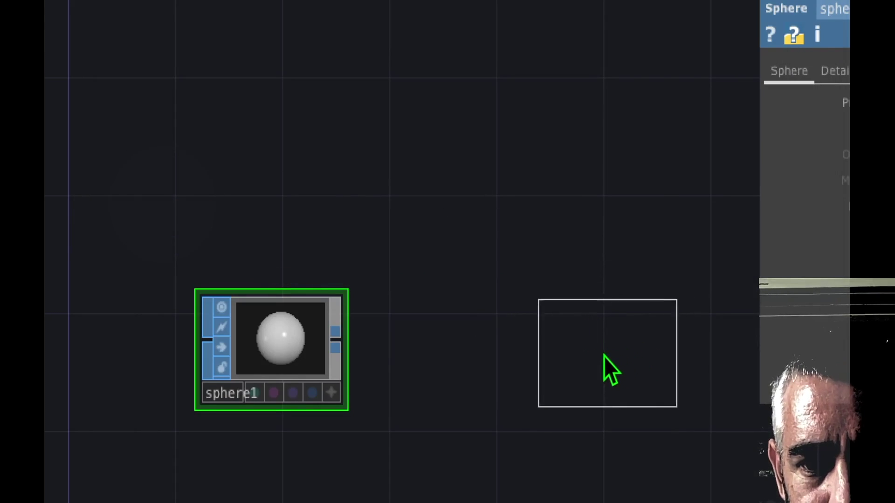
left_click(582, 351)
- Connect the output of sphere1 to the input of attribcreate1
left_click_drag(460, 387, 440, 285)
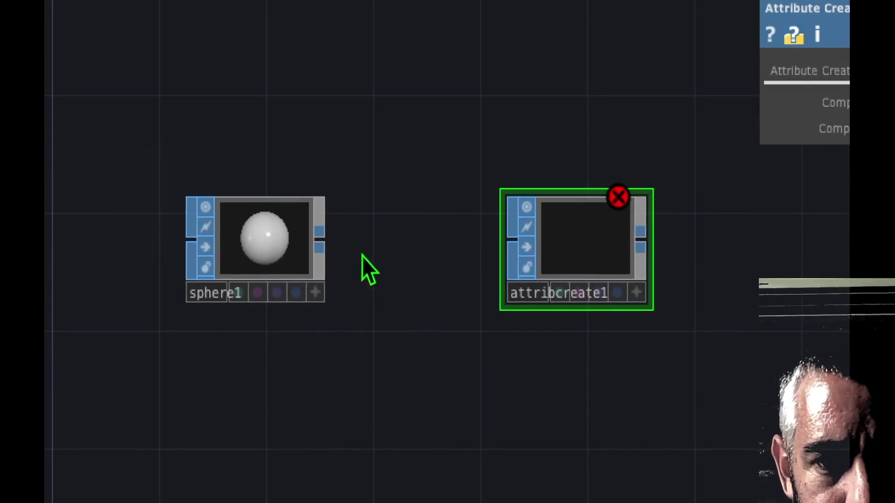
left_click(405, 316)
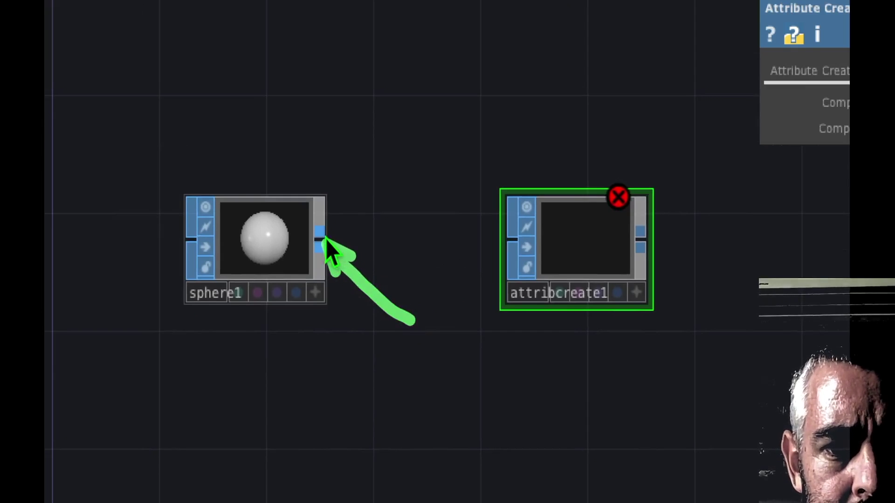
left_click_drag(321, 241, 497, 242)
left_click_drag(438, 288, 310, 290)
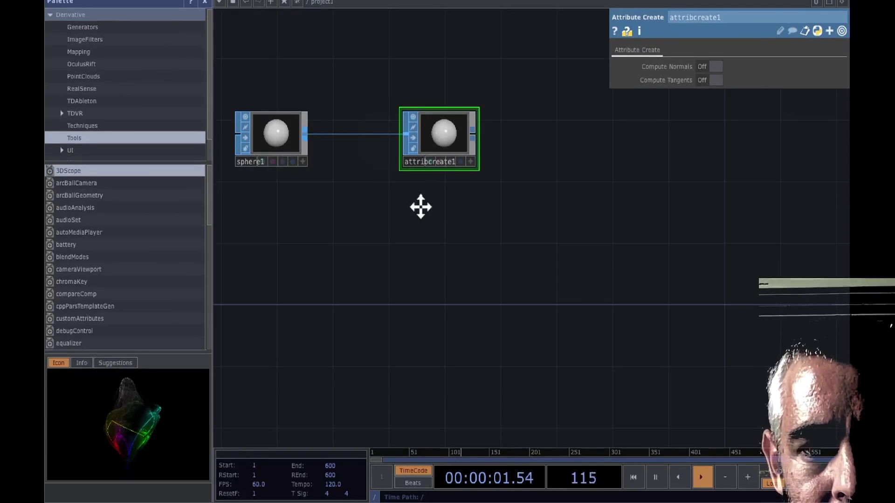
- Turn on Compute Normals and Compute Tangents for attribcreate1
left_click_drag(421, 207, 427, 262)
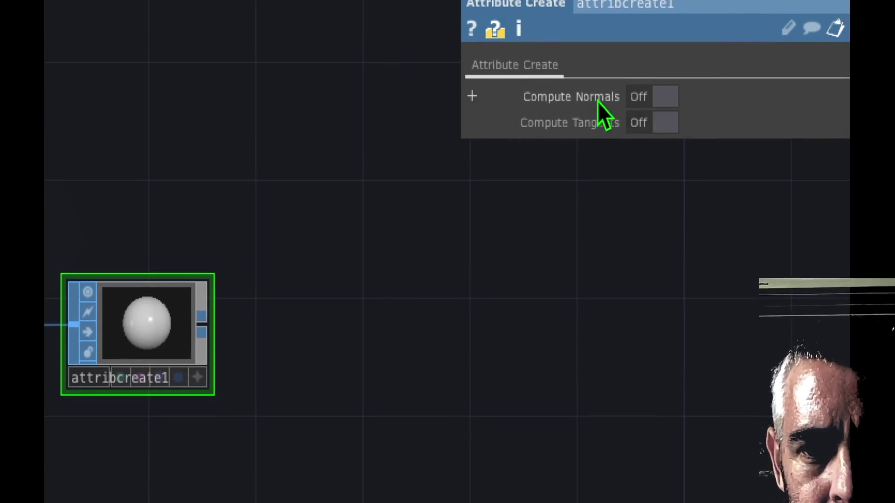
mouse_move(555, 212)
left_mouse_down()
mouse_move(559, 154)
mouse_move(529, 141)
left_mouse_up()
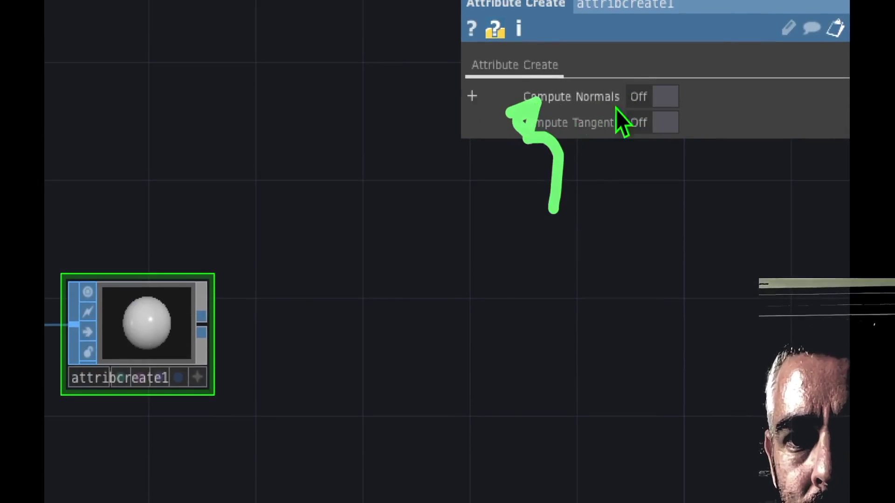
left_click(652, 100)
left_click(659, 121)
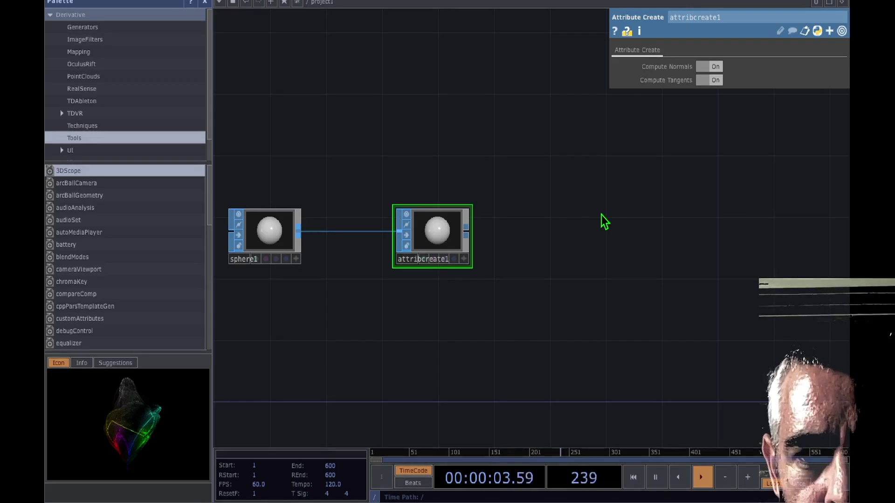
- Add a Geometry COMP wired directly from the output of attribcreate1 and place it after that operator
mouse_move(605, 222)
left_mouse_down()
mouse_move(533, 191)
mouse_move(593, 197)
mouse_move(600, 220)
left_mouse_up()
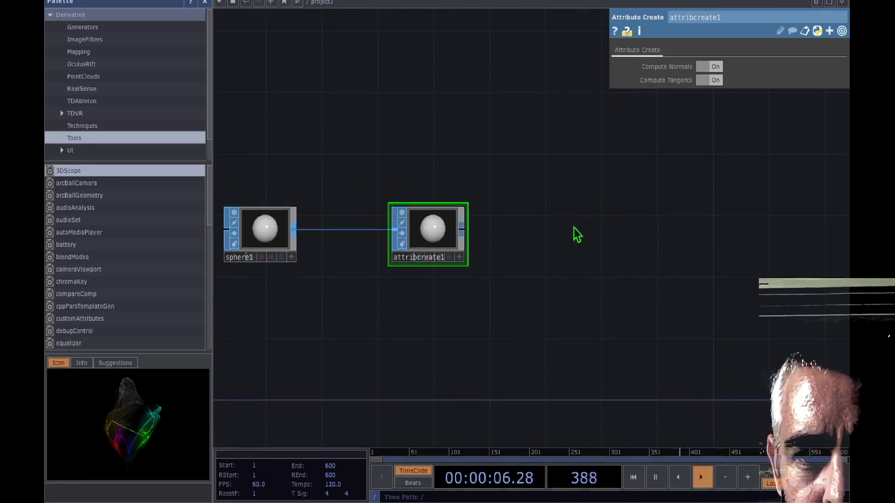
left_click_drag(534, 251, 525, 223)
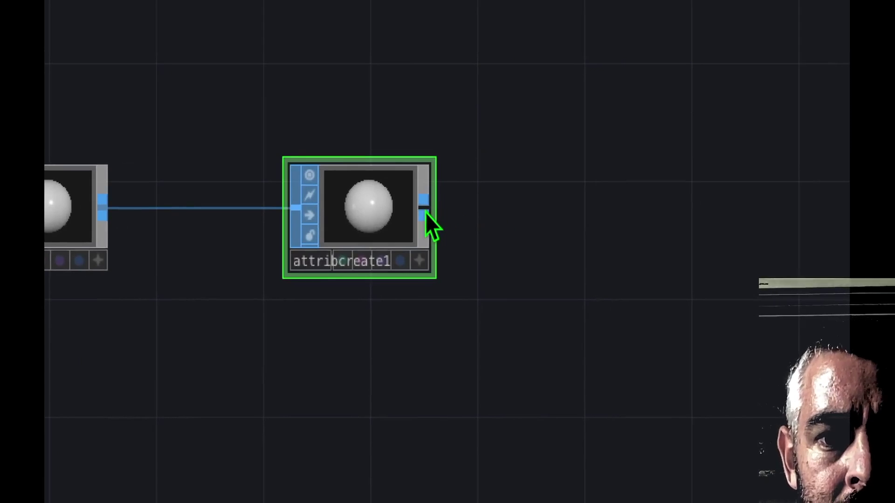
left_click_drag(543, 260, 451, 223)
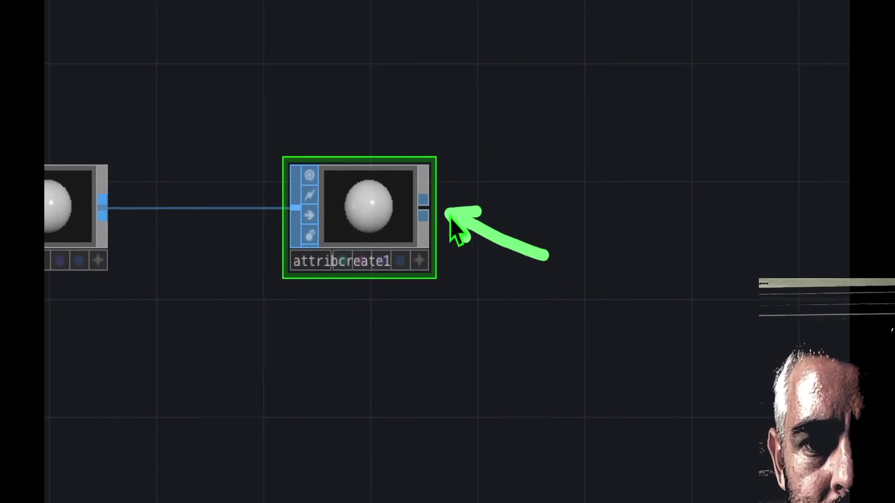
right_click(424, 213)
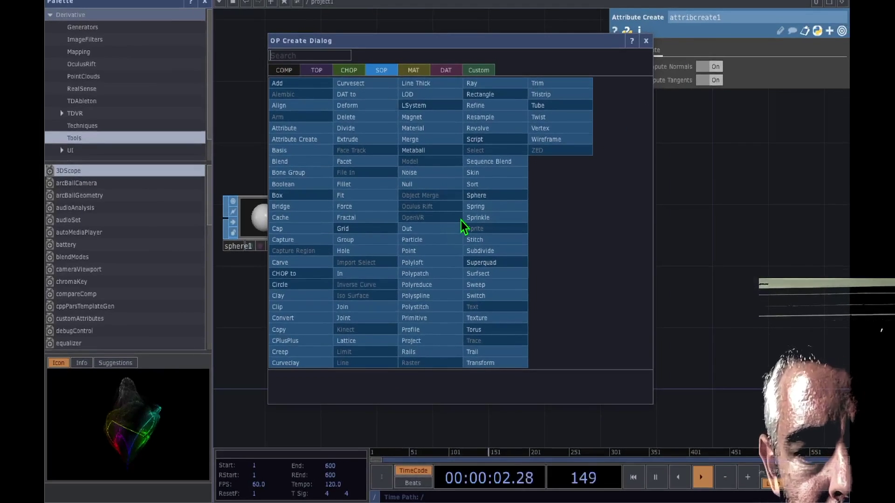
left_click(474, 229)
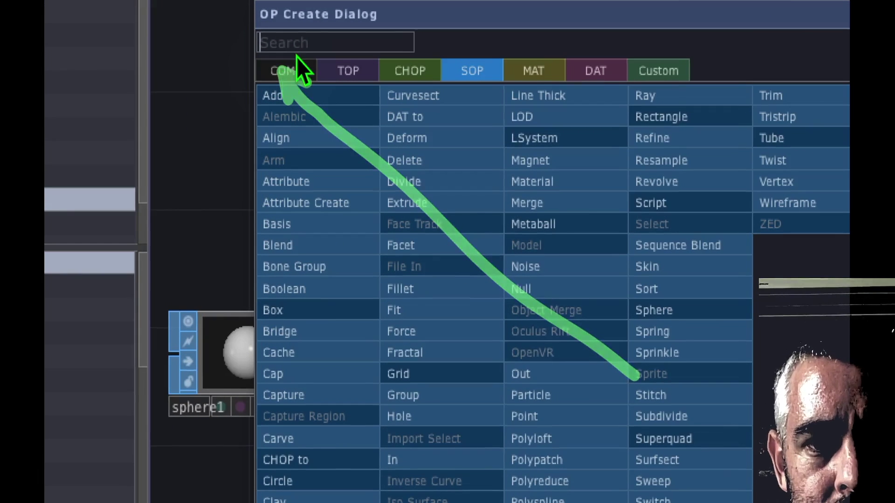
left_click(286, 70)
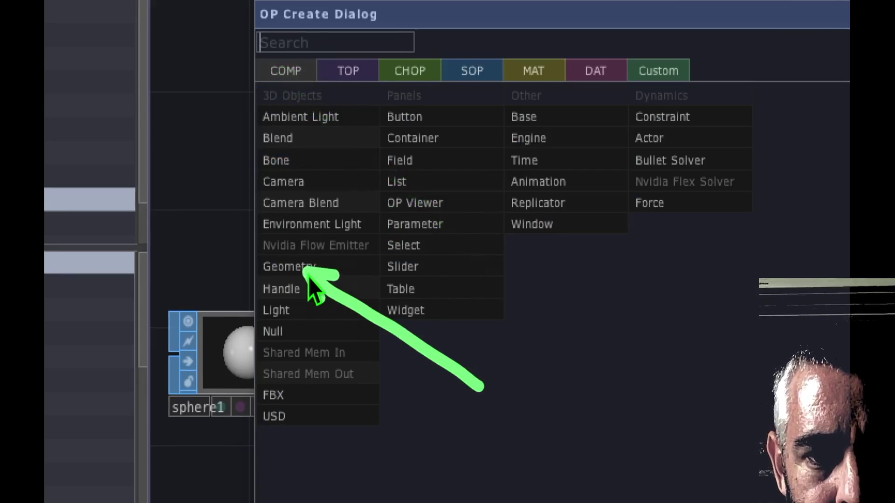
left_click(288, 270)
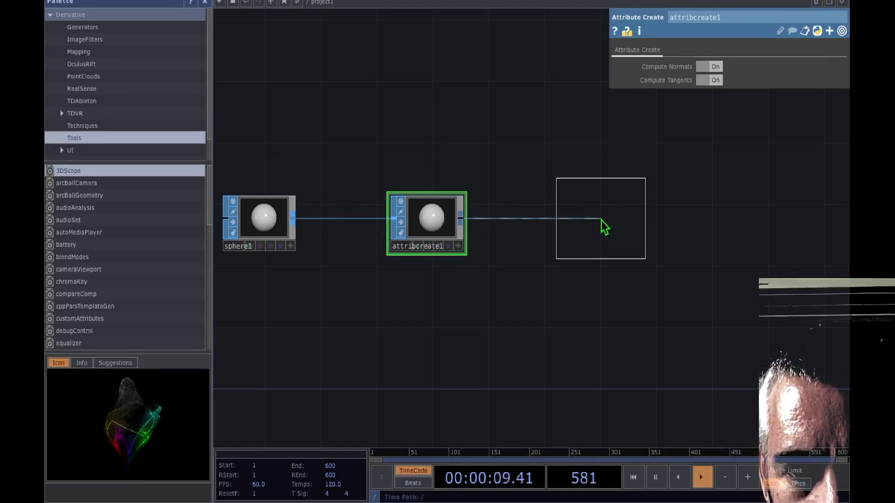
left_click(603, 219)
left_click_drag(558, 298, 416, 240)
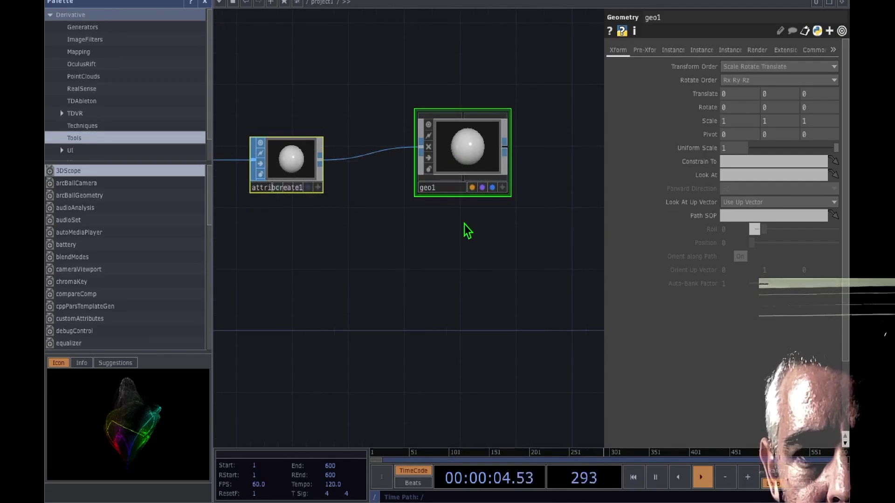
left_click_drag(480, 162, 508, 261)
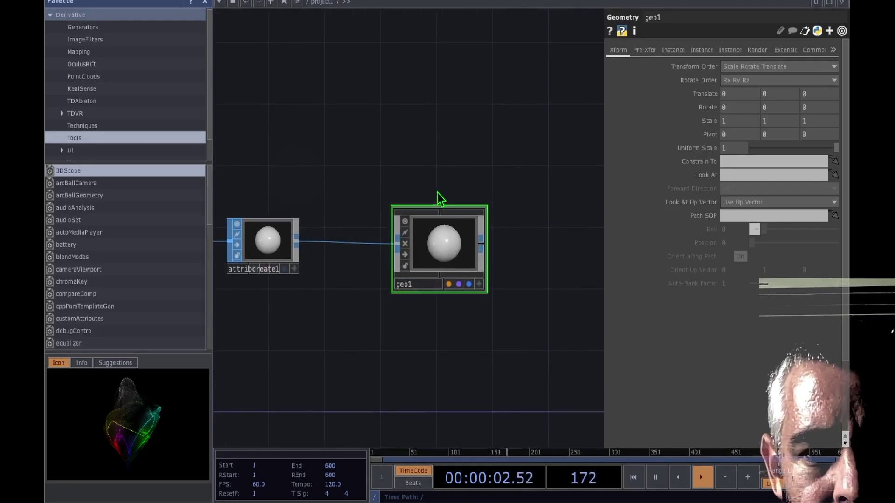
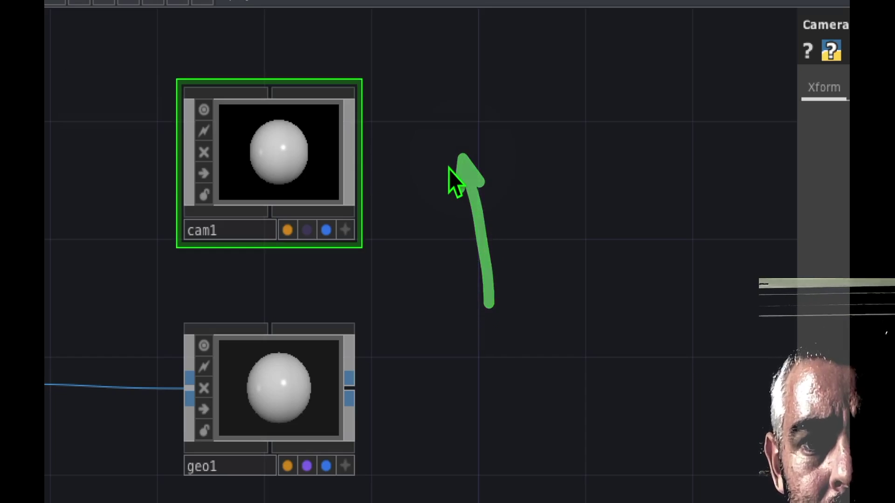
- Add a Light COMP to the network beside cam1
key("Tab")
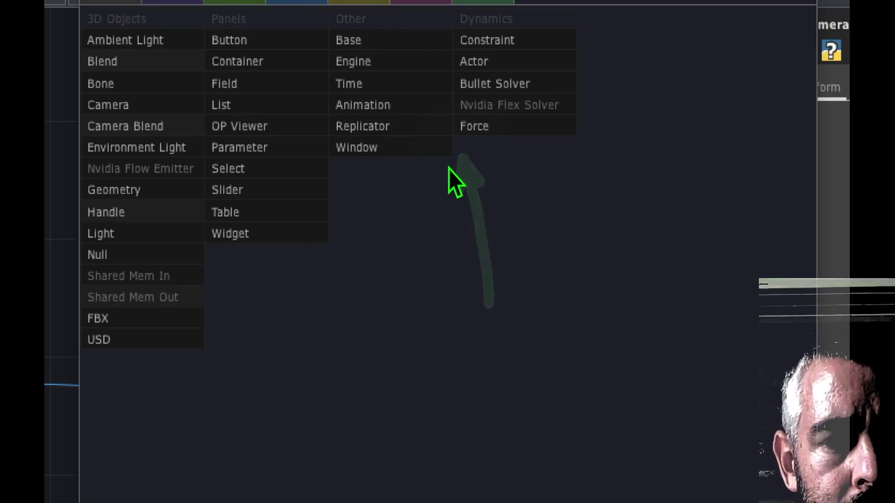
mouse_move(323, 325)
left_mouse_down()
mouse_move(190, 174)
mouse_move(125, 4)
left_mouse_up()
left_click_drag(270, 304, 143, 239)
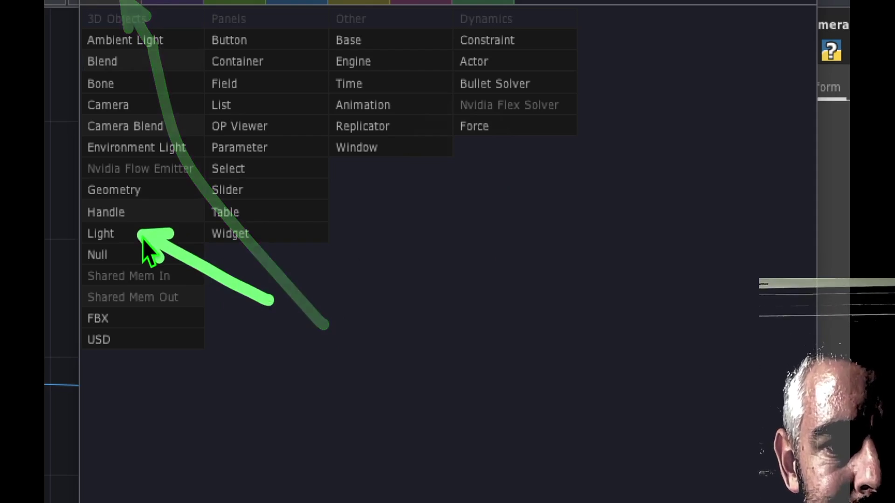
key("Escape")
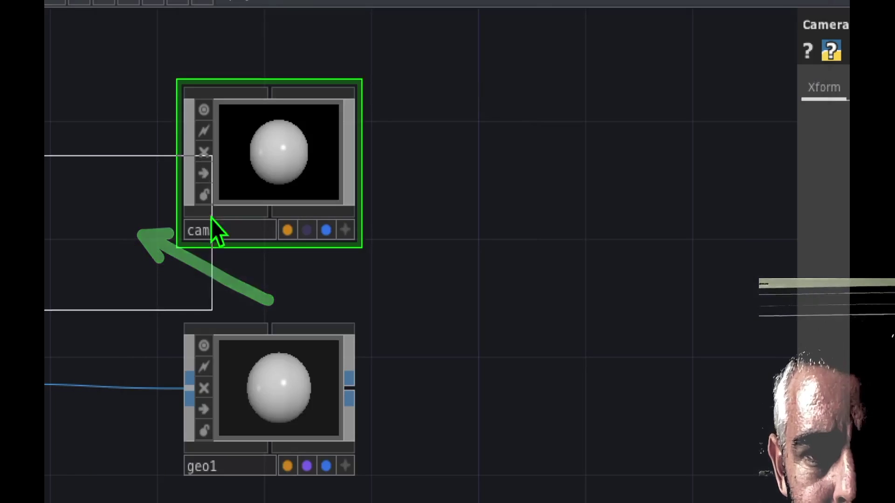
left_click(515, 169)
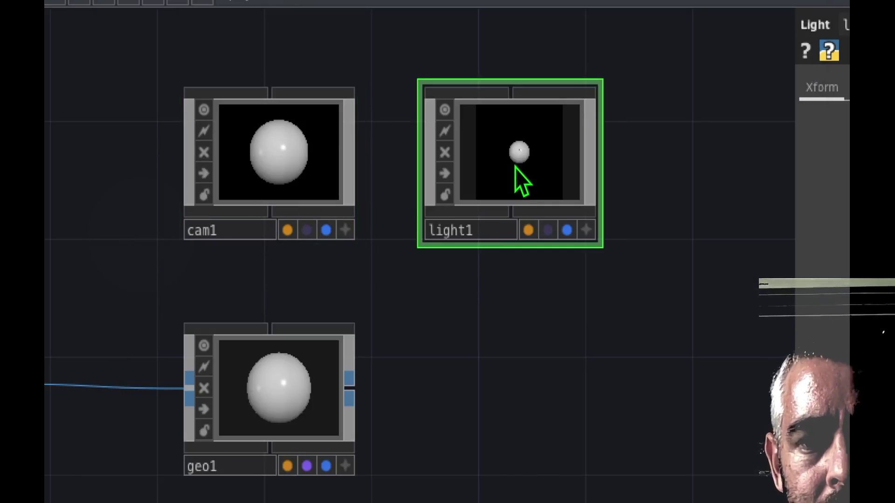
- Add a Render TOP beside geo1, directly below light1
left_click_drag(456, 359, 449, 321)
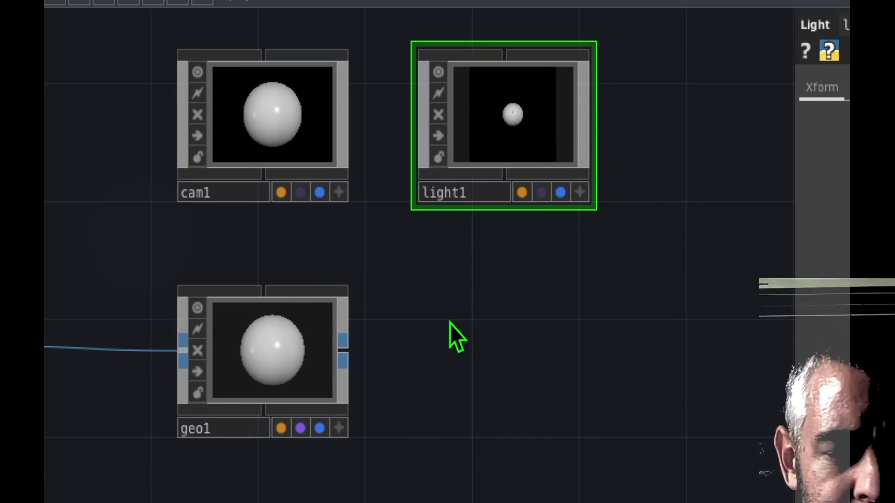
left_click_drag(450, 324, 434, 285)
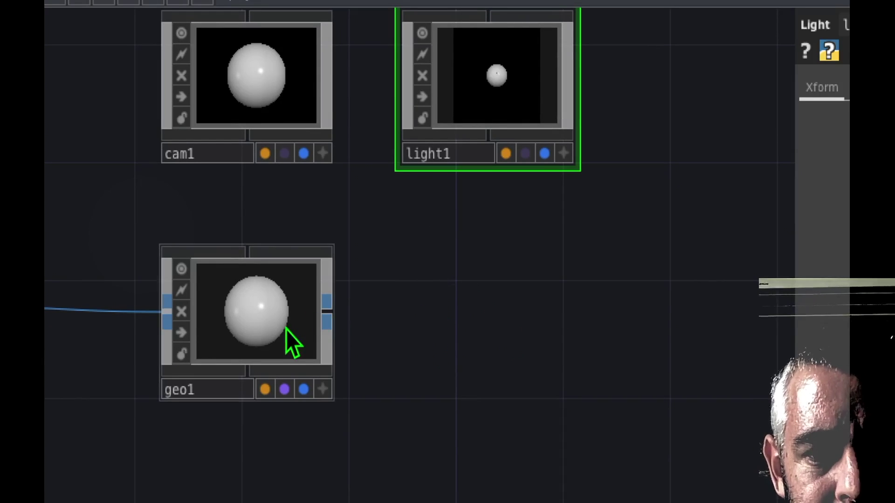
key("Tab")
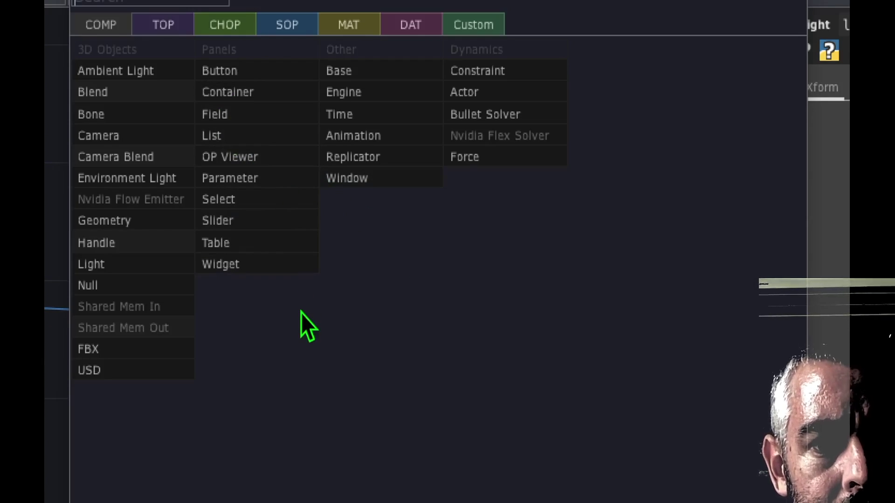
mouse_move(290, 329)
left_mouse_down()
mouse_move(245, 287)
mouse_move(152, 57)
mouse_move(156, 35)
left_mouse_up()
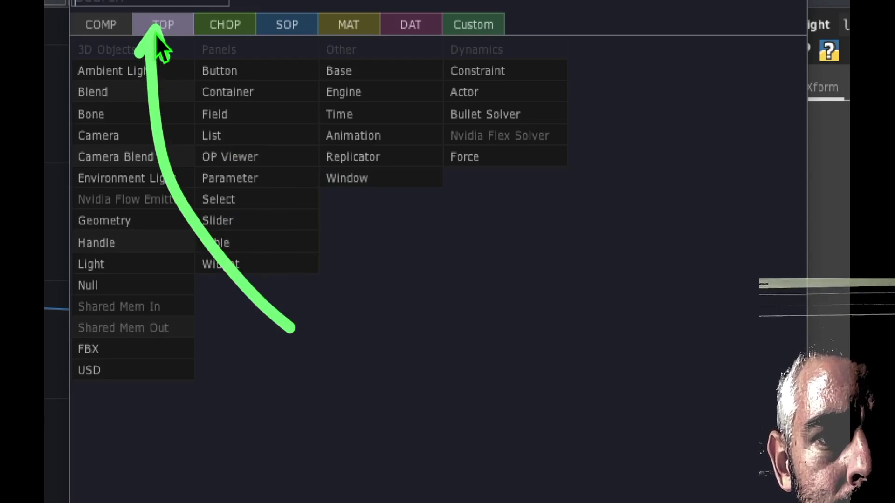
left_click(176, 32)
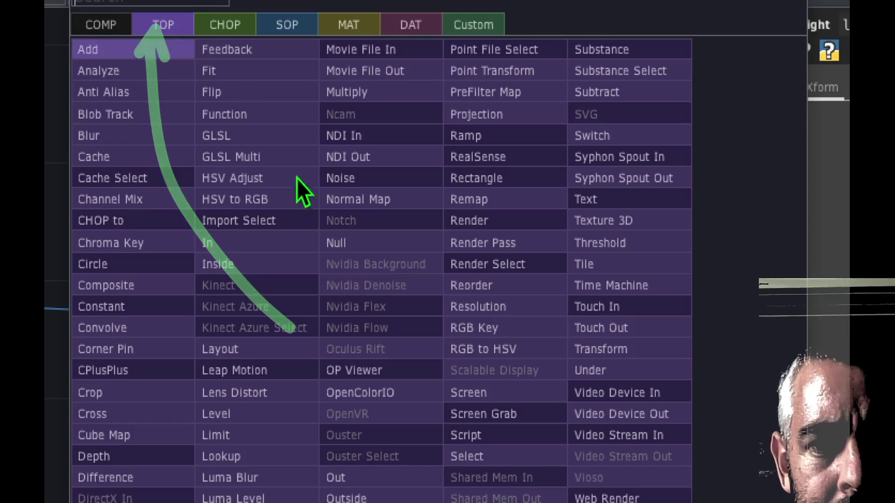
left_click(480, 223)
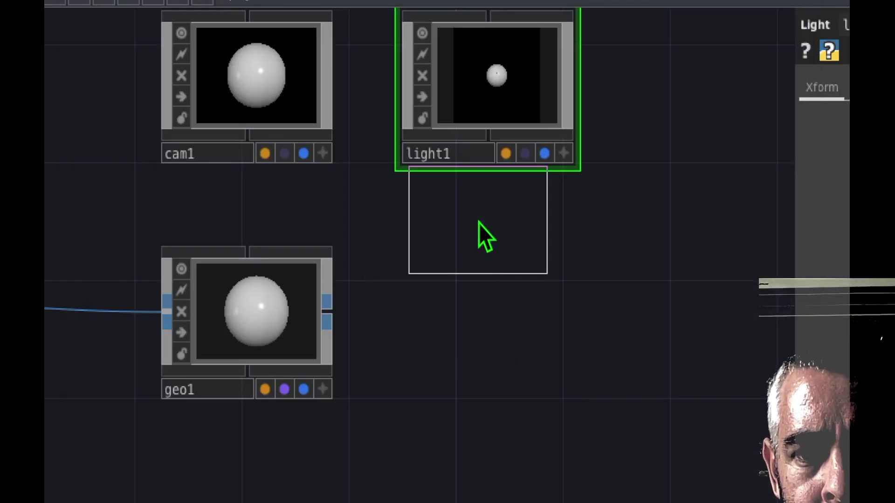
left_click(482, 327)
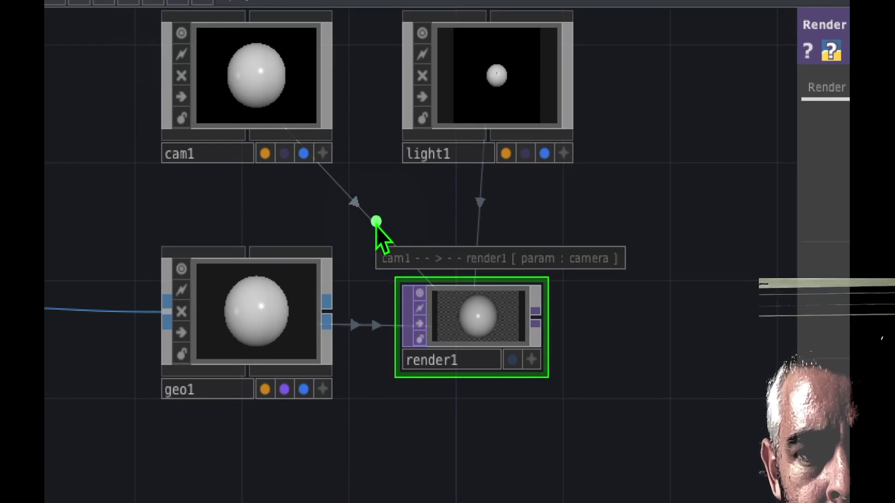
- Examine the reference links from cam1, light1 and geo1 into render1, and the operator chain from sphere1 through attribcreate1 to geo1
left_click_drag(425, 203, 366, 213)
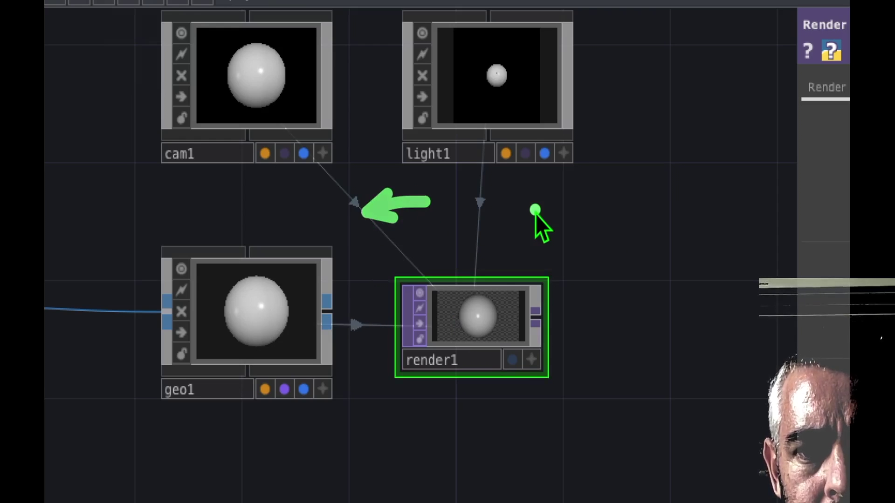
left_click_drag(535, 211, 485, 221)
left_click_drag(363, 419, 359, 335)
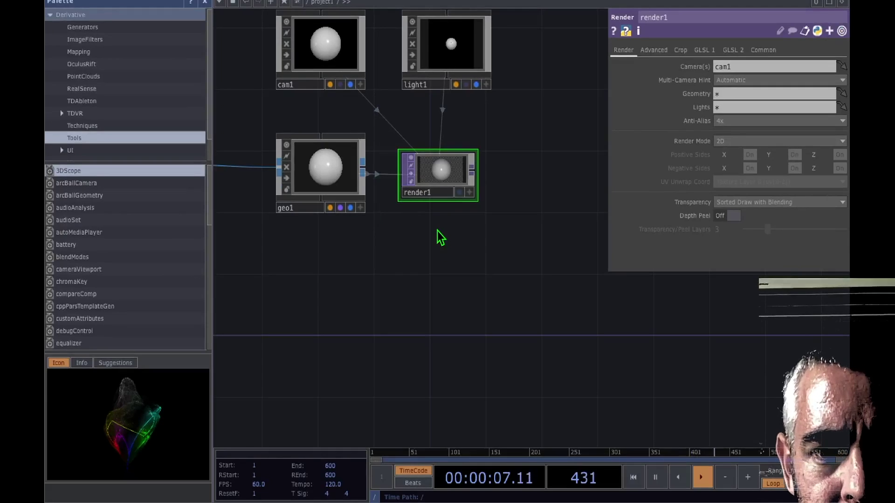
left_click_drag(353, 282, 600, 326)
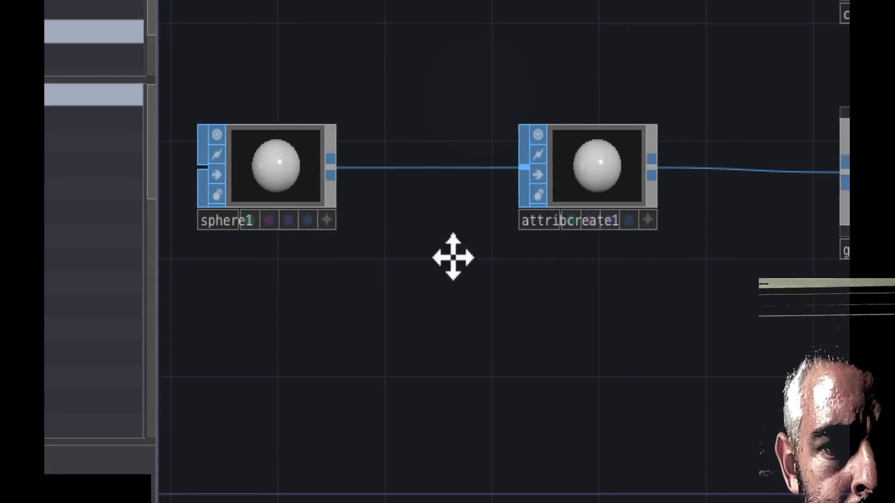
left_click_drag(452, 256, 522, 258)
left_click_drag(502, 298, 340, 336)
left_click_drag(401, 394, 438, 287)
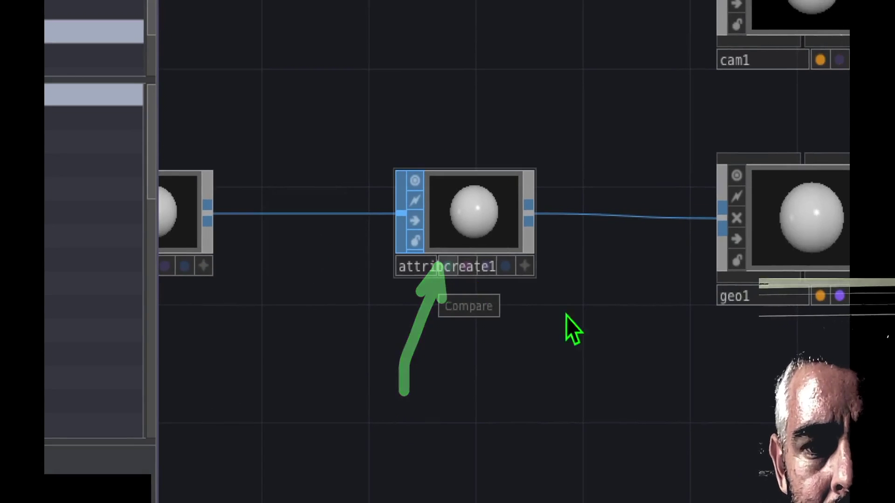
left_click_drag(607, 372, 368, 329)
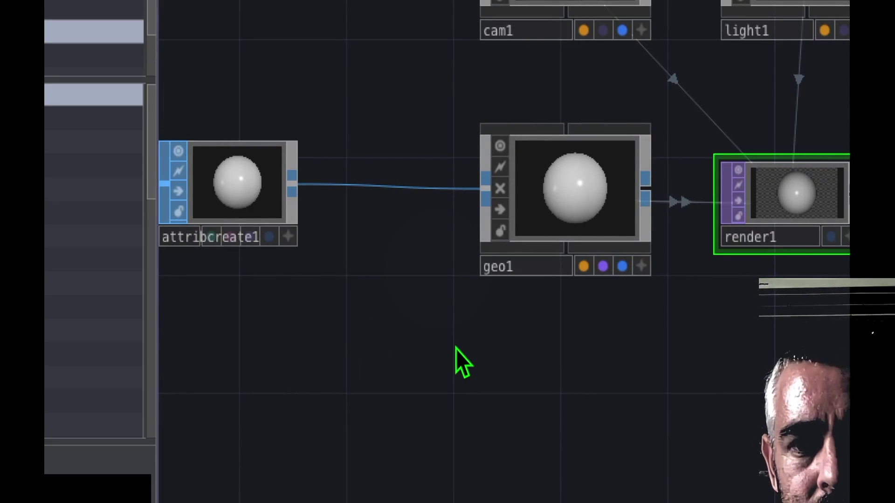
left_click_drag(497, 337, 410, 424)
left_click_drag(279, 409, 382, 353)
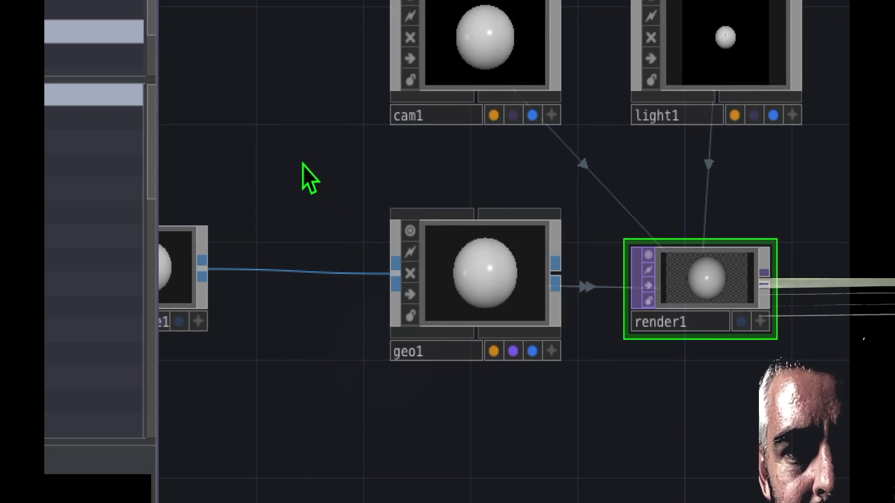
left_click_drag(254, 160, 394, 116)
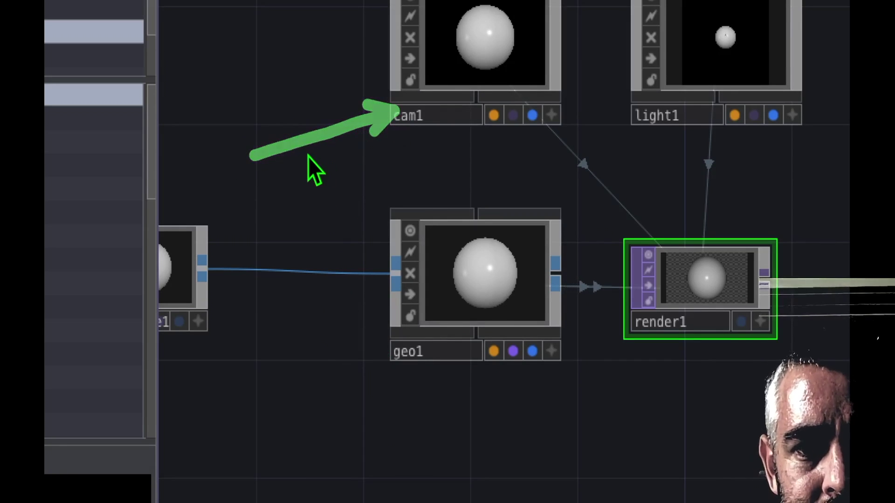
left_click_drag(385, 120, 411, 220)
left_click_drag(482, 176, 387, 204)
left_click_drag(525, 134, 421, 235)
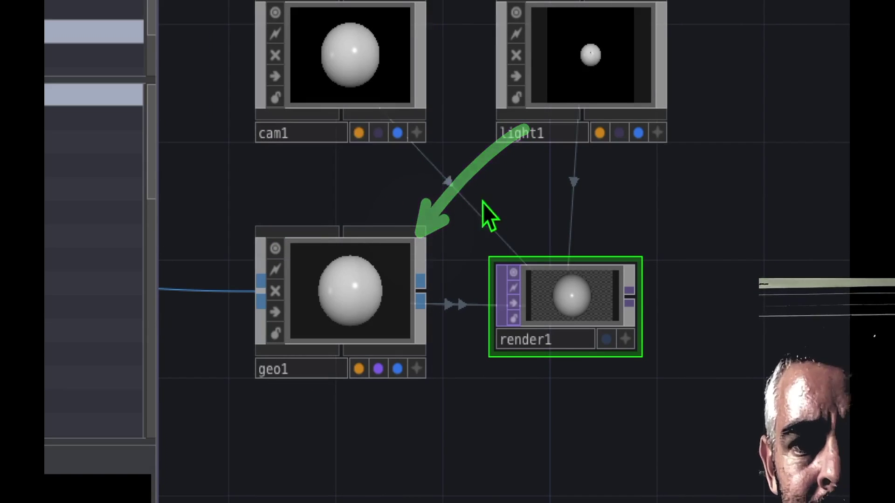
left_click_drag(505, 206, 400, 170)
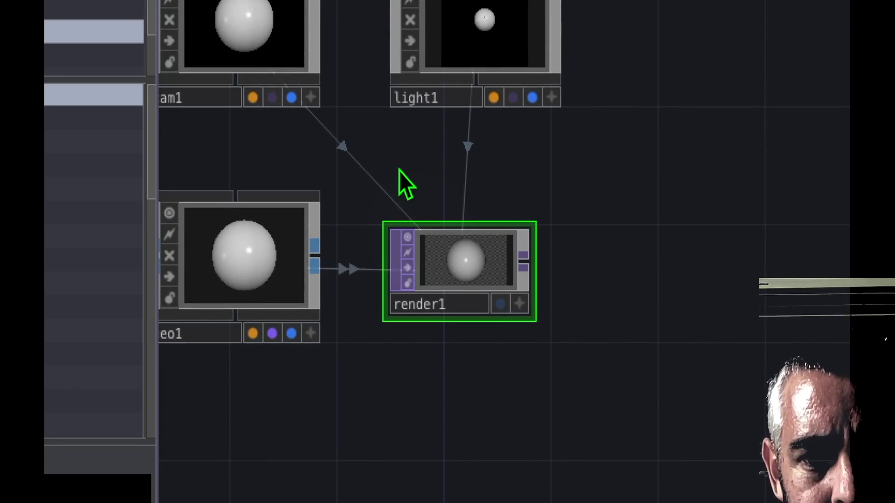
left_click_drag(431, 173, 431, 115)
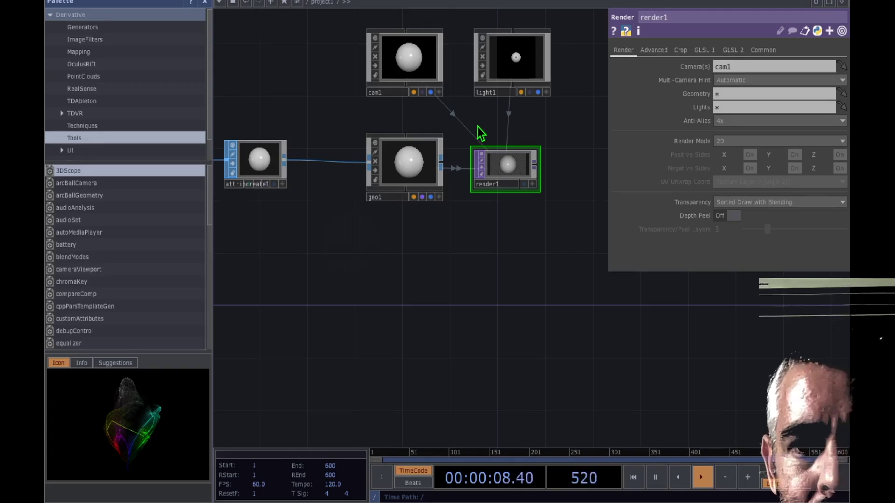
- Add a Phong MAT in the empty network area below geo1
left_click_drag(395, 244, 412, 208)
left_click(418, 149)
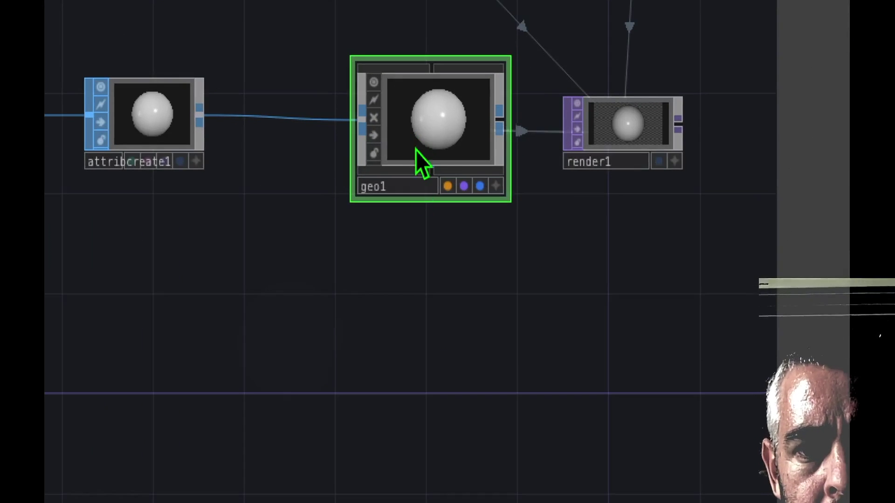
left_click_drag(438, 292, 448, 216)
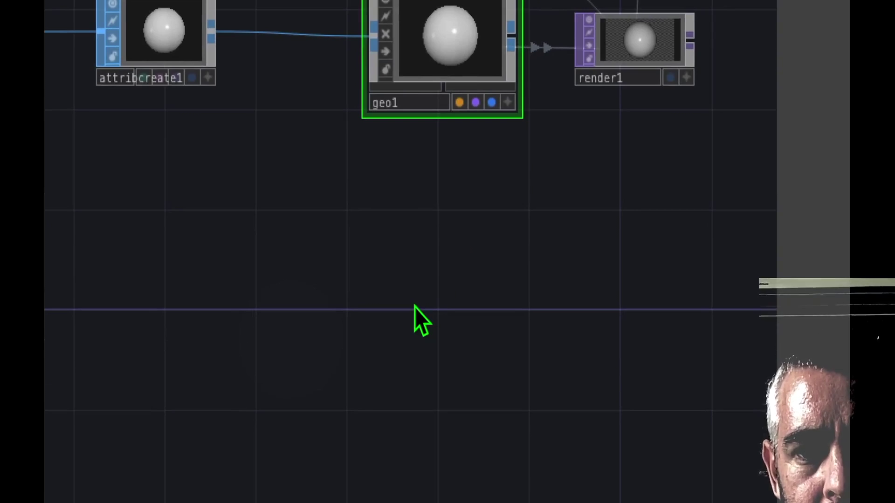
key("Tab")
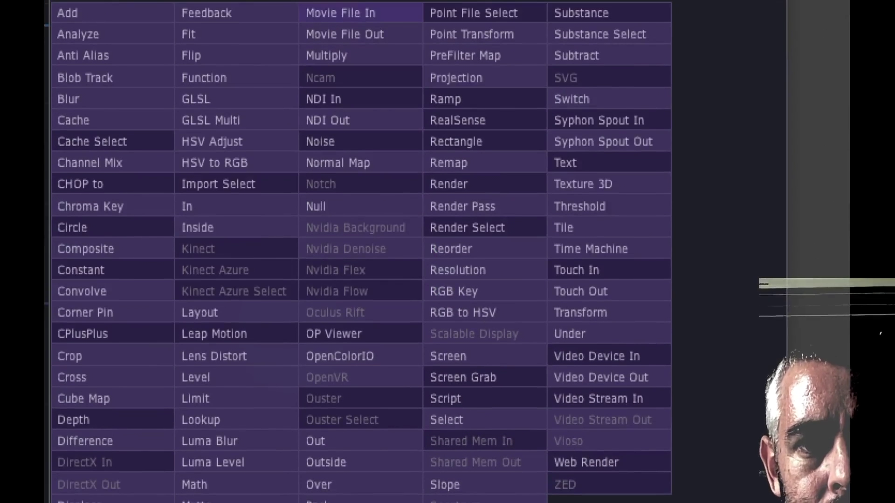
left_click_drag(479, 234, 354, 80)
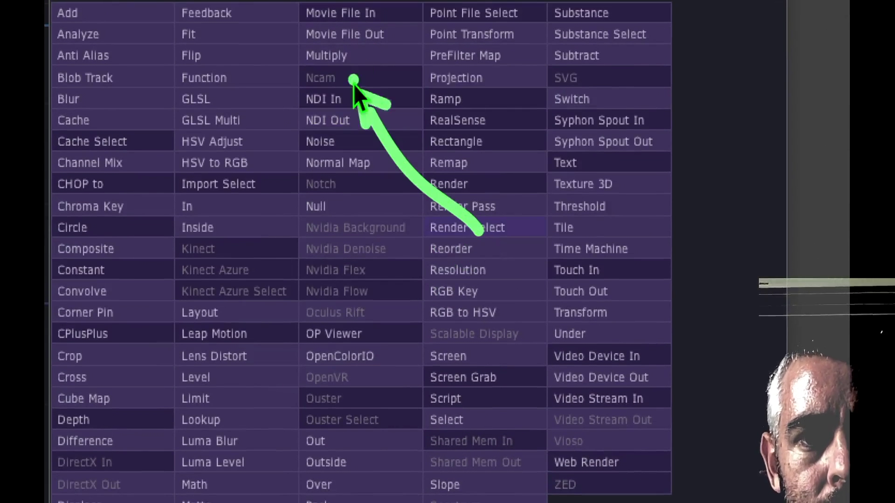
left_click(327, 5)
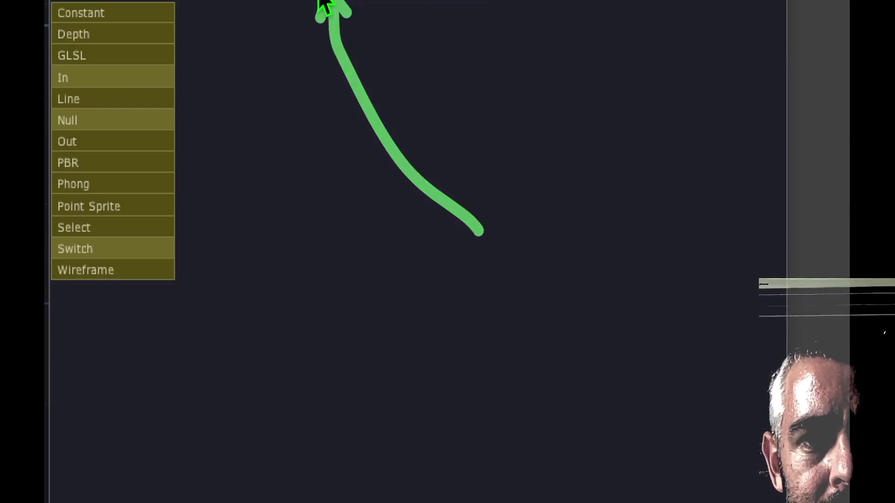
left_click(325, 192)
mouse_move(324, 192)
left_mouse_down()
mouse_move(248, 181)
mouse_move(116, 191)
left_mouse_up()
left_click(94, 188)
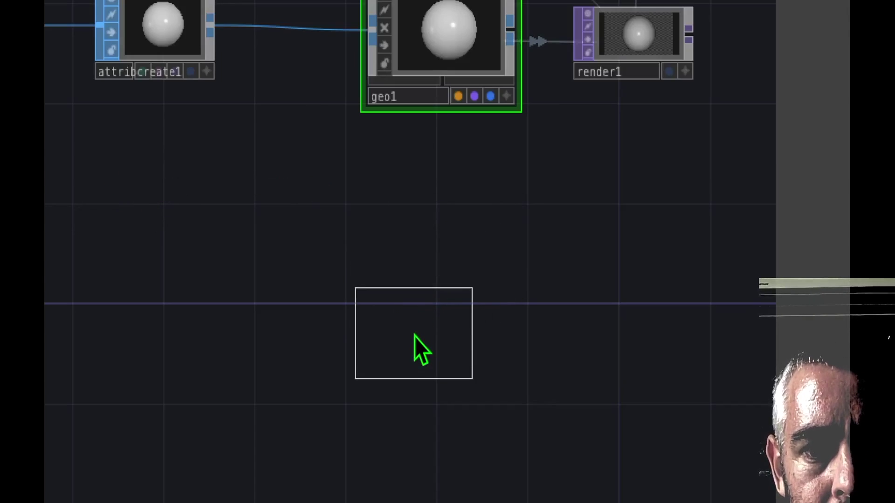
left_click(409, 354)
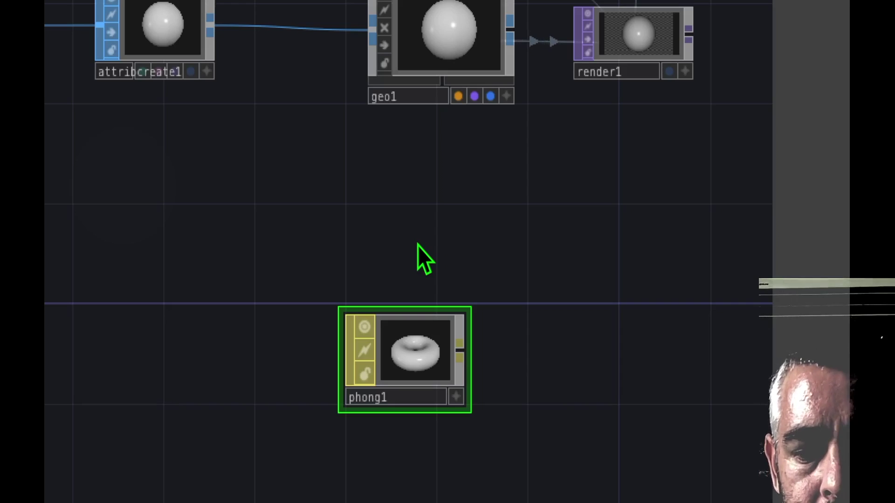
- Switch to the web browser and look through the "death star texture" image results for a suitable surface texture
left_click_drag(418, 246, 418, 198)
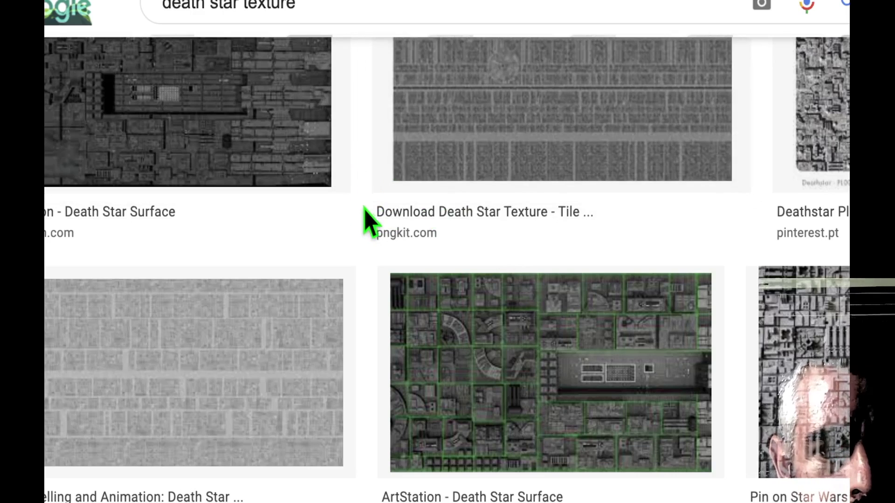
mouse_move(369, 206)
left_mouse_down()
mouse_move(254, 82)
mouse_move(216, 23)
left_mouse_up()
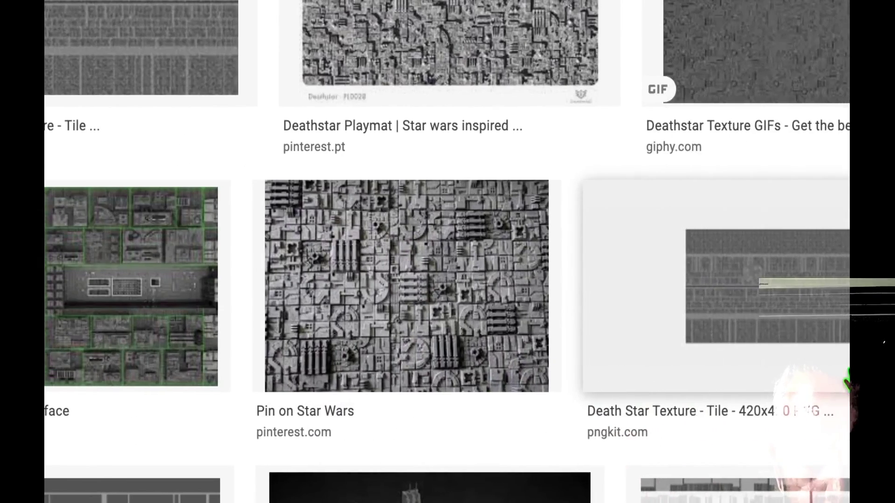
mouse_move(554, 177)
left_mouse_down()
mouse_move(519, 326)
mouse_move(385, 363)
mouse_move(251, 295)
mouse_move(256, 232)
mouse_move(444, 203)
left_mouse_up()
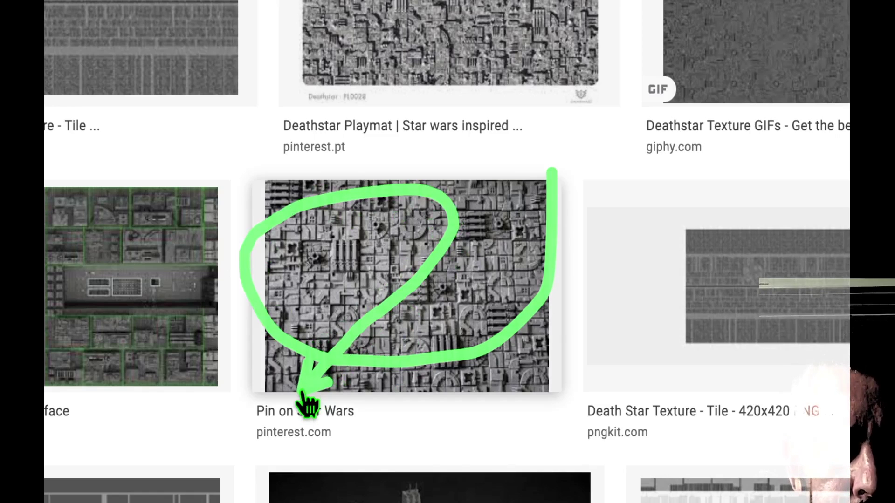
mouse_move(438, 414)
left_mouse_down()
mouse_move(362, 416)
mouse_move(346, 397)
mouse_move(346, 363)
left_mouse_up()
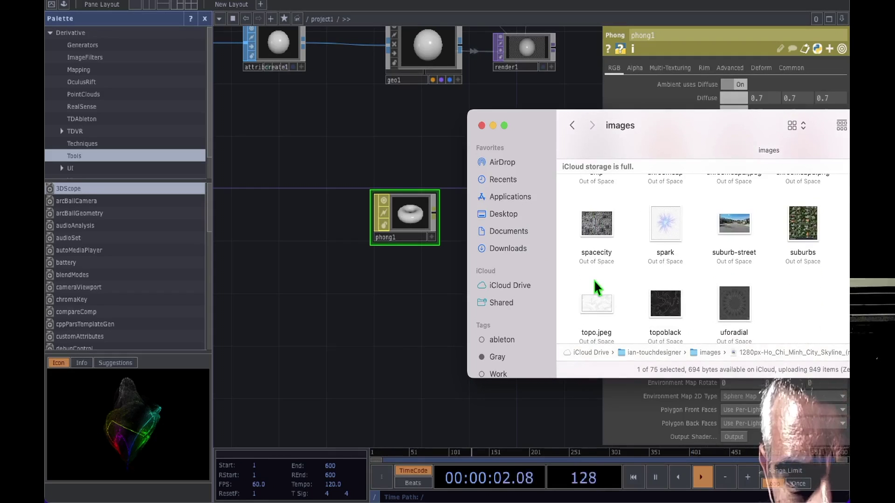
- Bring the spacecity image from the images folder into the network as a Movie File In TOP below phong1
left_click_drag(601, 228, 398, 299)
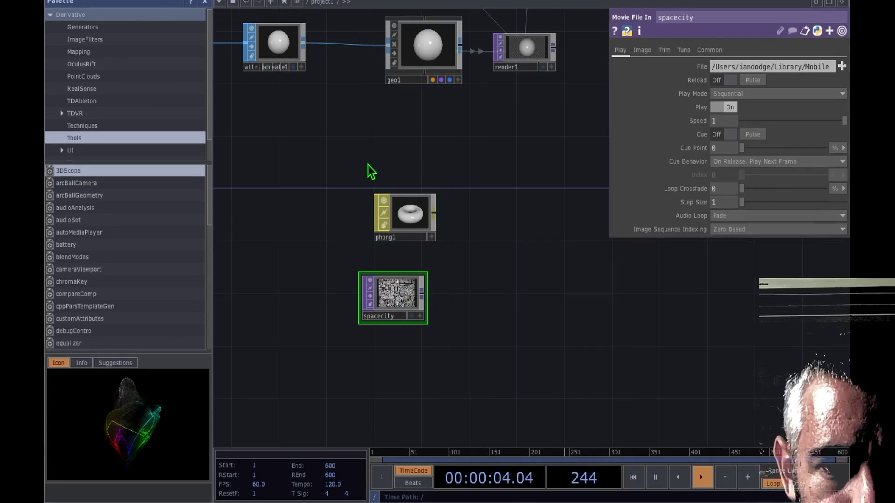
left_click_drag(365, 177, 422, 190)
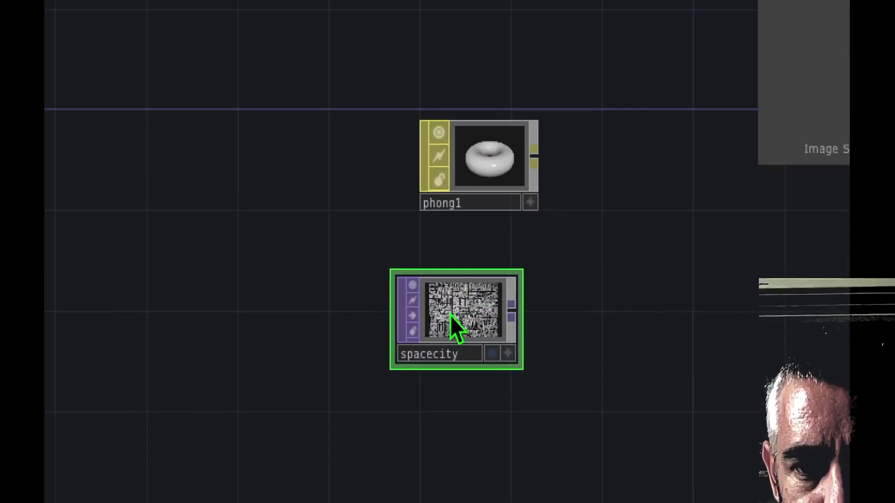
left_click_drag(574, 275, 552, 223)
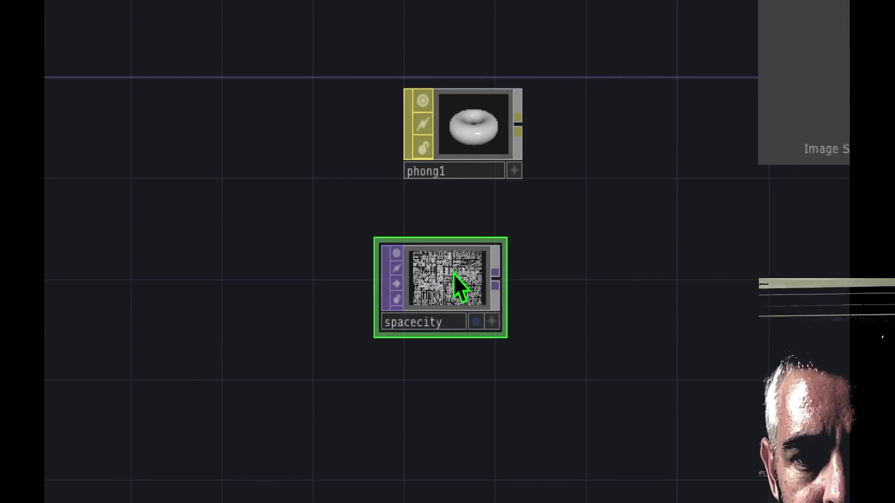
- Assign the spacecity texture to phong1 as its Color Map
left_click_drag(449, 279, 486, 129)
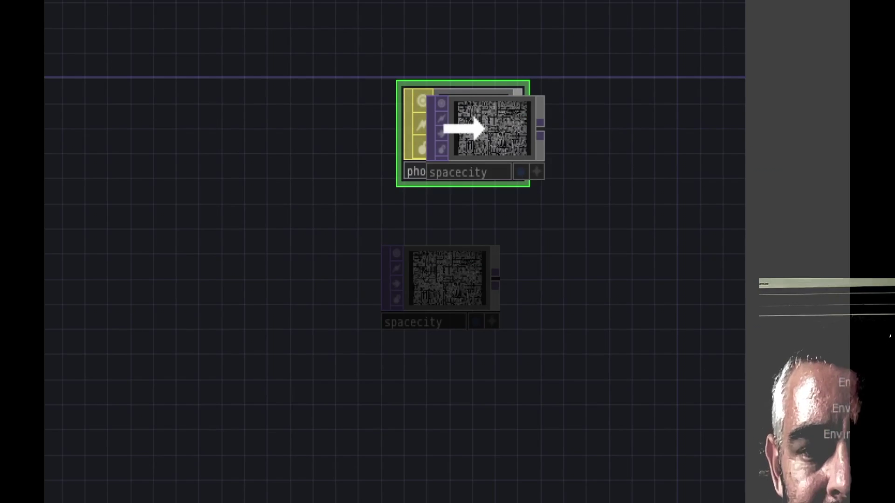
left_click_drag(485, 127, 485, 127)
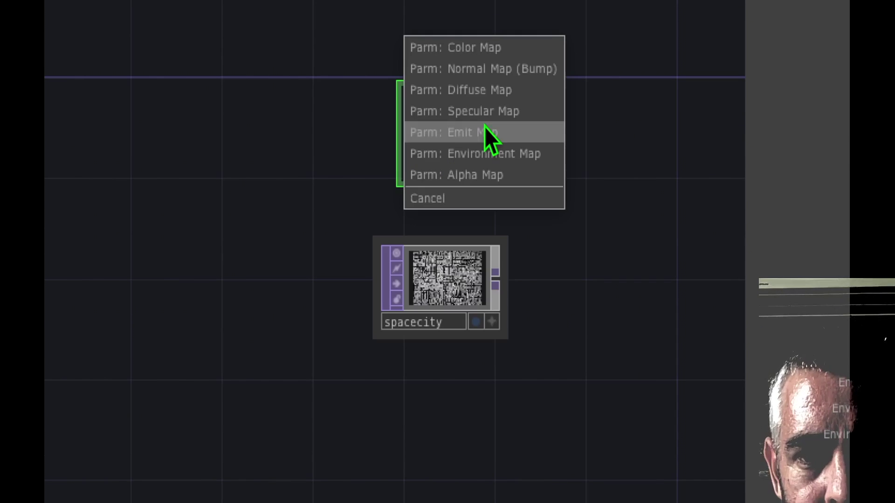
left_click_drag(503, 134, 448, 66)
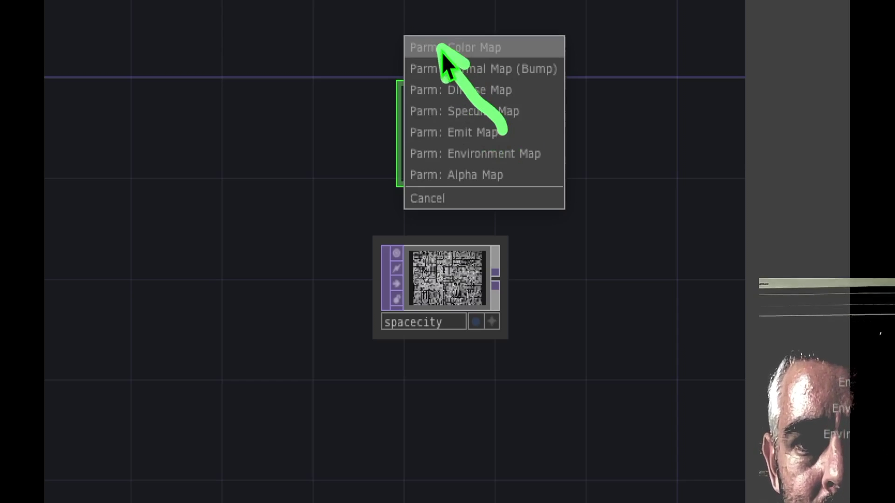
left_click(483, 50)
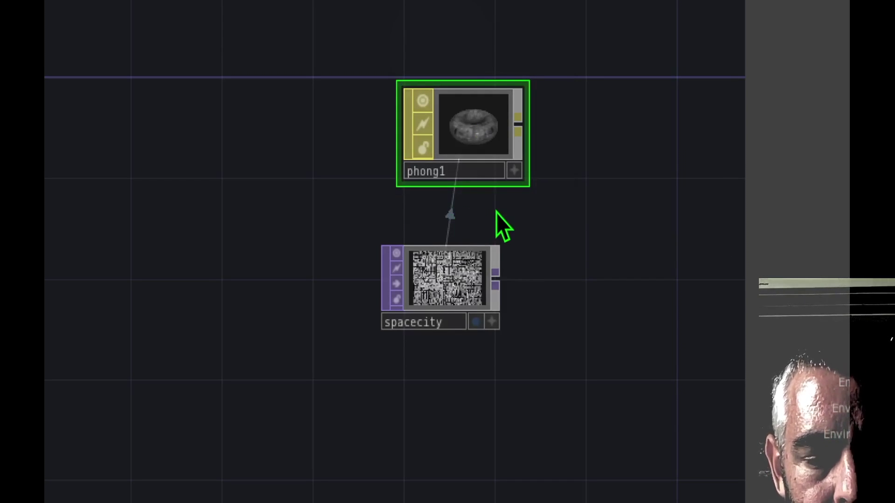
- Assign phong1 to geo1 as its Material
left_click_drag(591, 144, 544, 266)
left_click_drag(538, 153, 552, 250)
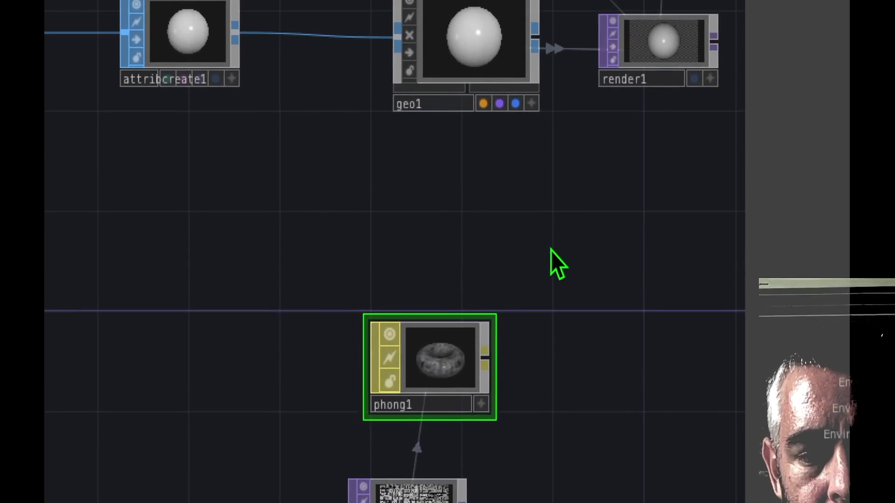
left_click_drag(444, 359, 497, 60)
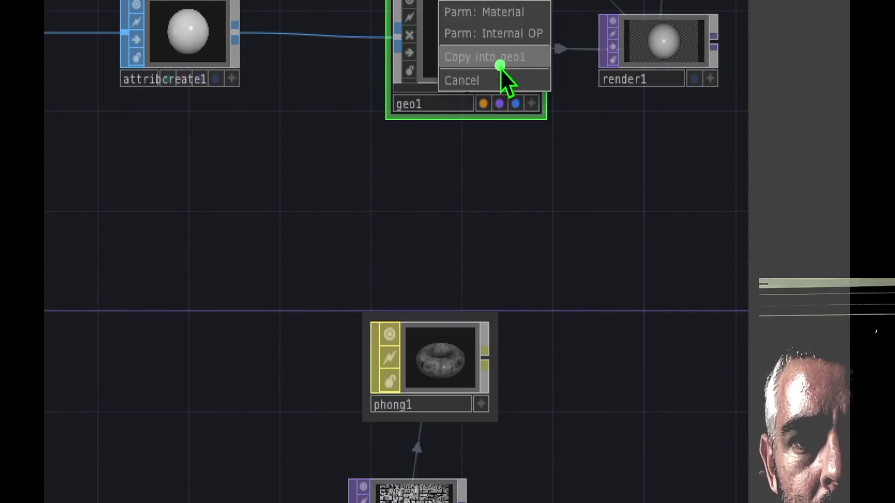
left_click(506, 16)
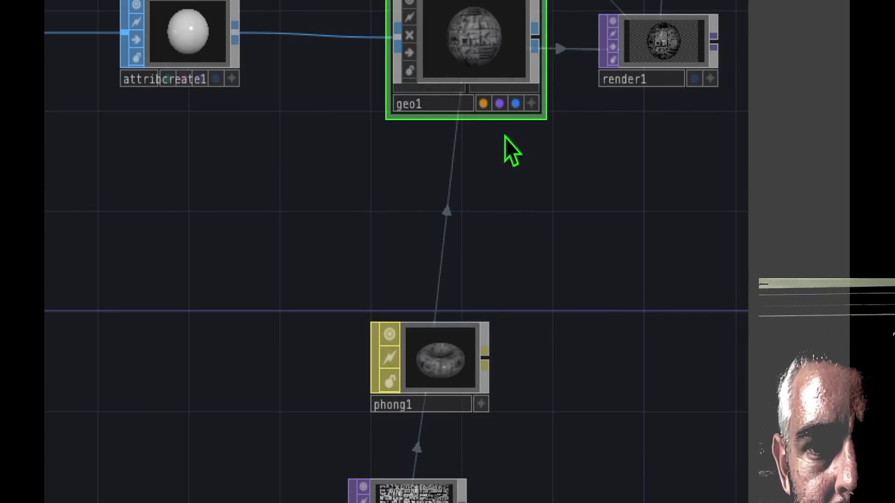
- Show the render1 output as the background of the network
left_click_drag(502, 228, 448, 325)
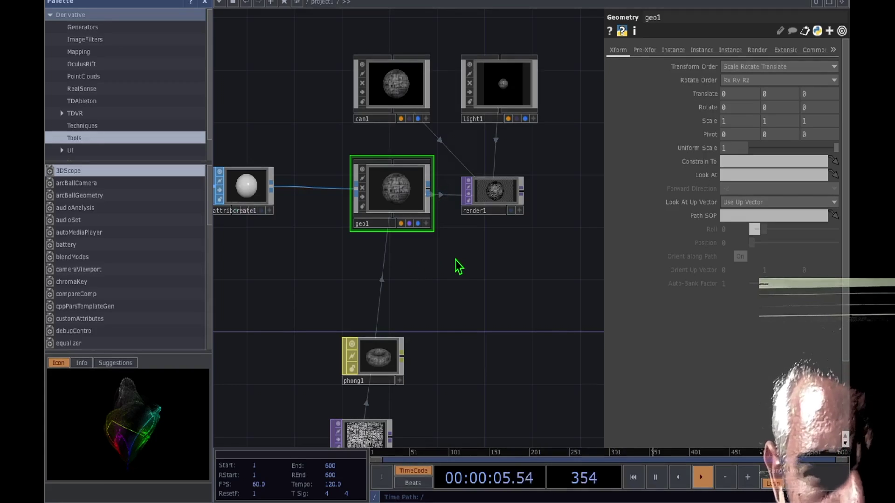
left_click_drag(456, 264, 375, 290)
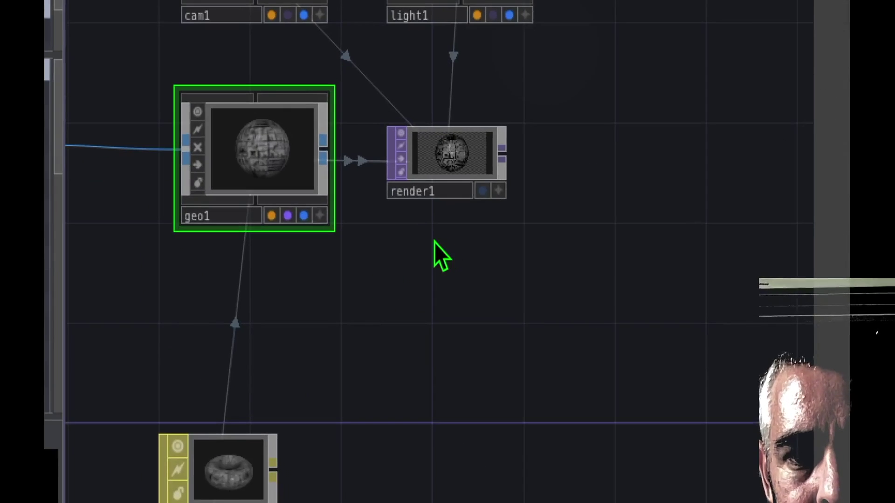
left_click_drag(410, 261, 380, 296)
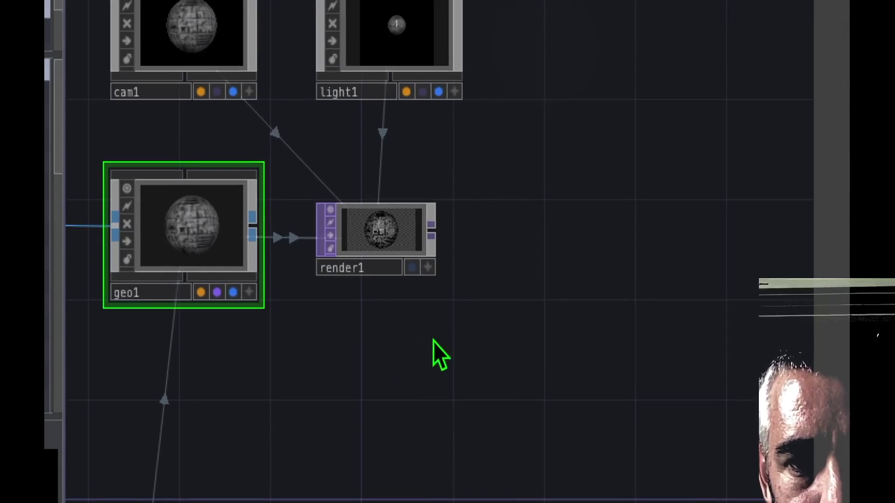
left_click(412, 268)
- Add an Edge TOP in the empty network area beside spacecity
left_click_drag(385, 369, 429, 298)
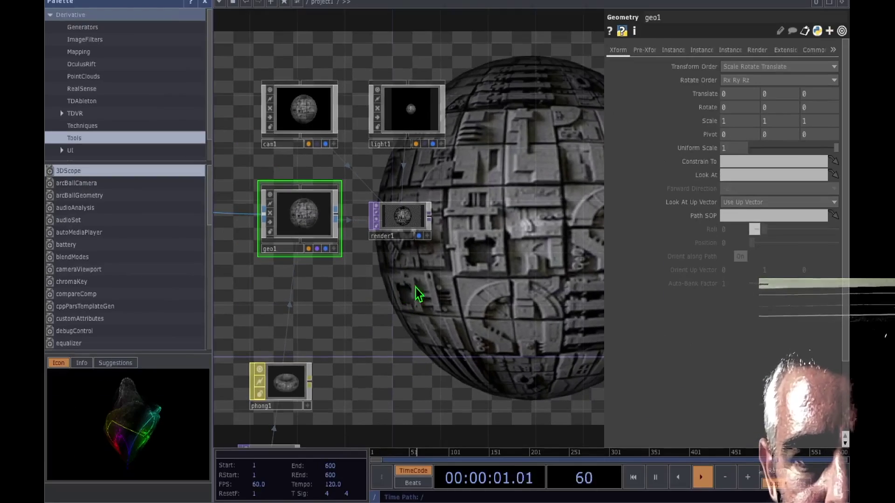
left_click_drag(381, 302, 423, 249)
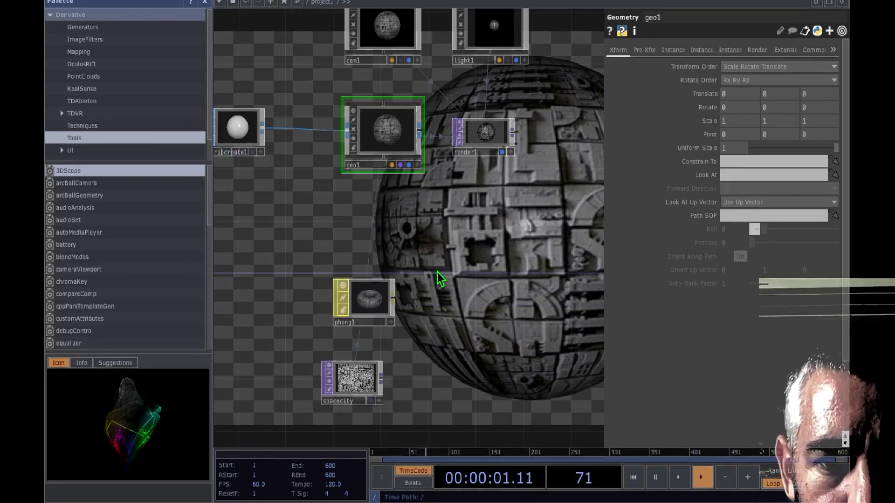
left_click_drag(414, 314, 446, 193)
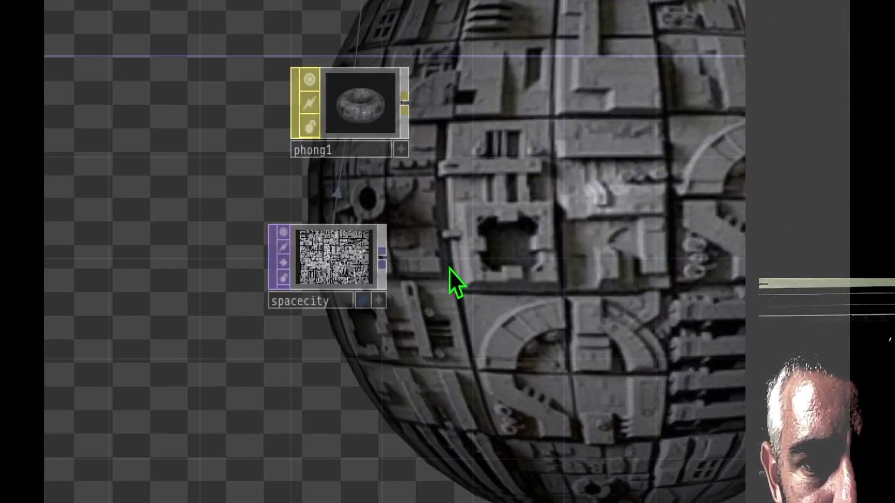
left_click_drag(449, 270, 416, 256)
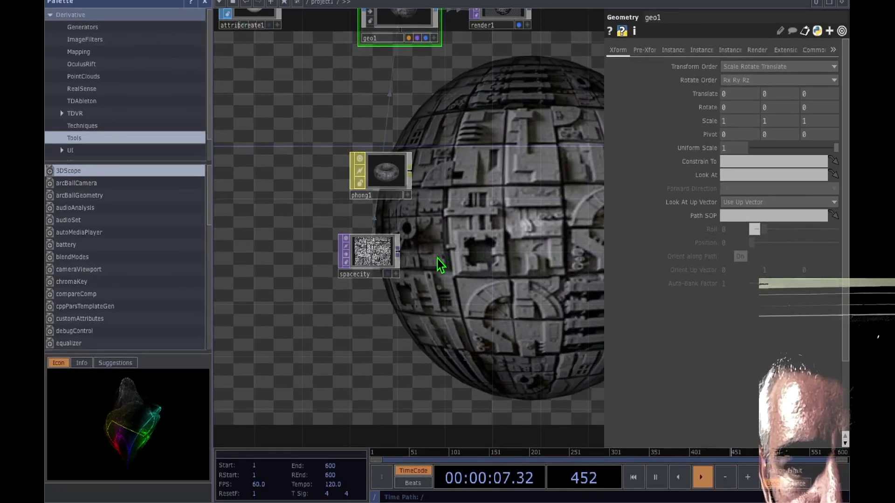
key("Tab")
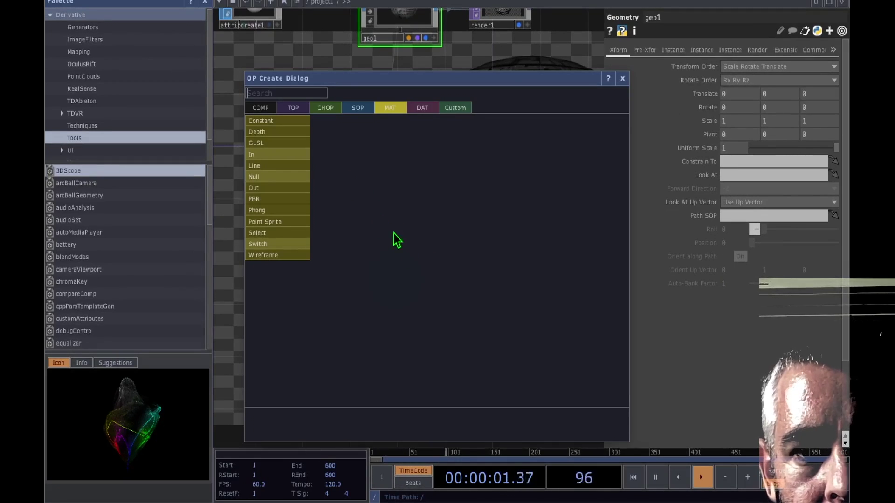
left_click_drag(399, 239, 295, 99)
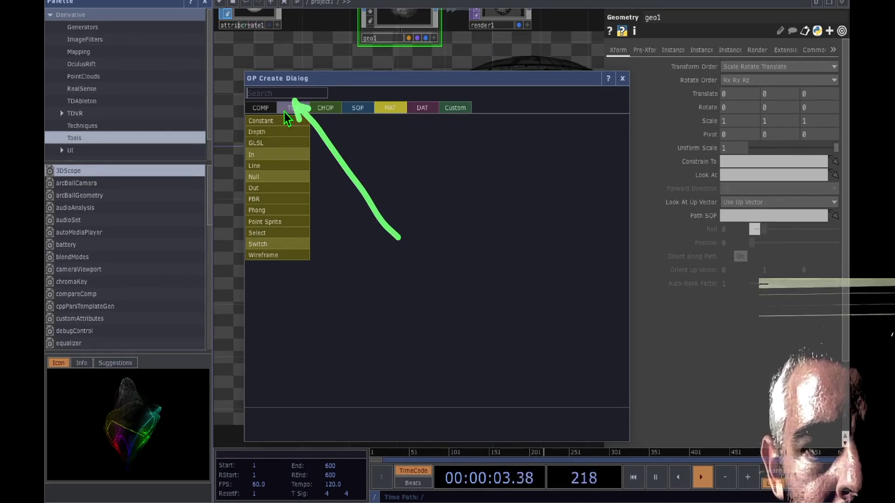
left_click(289, 110)
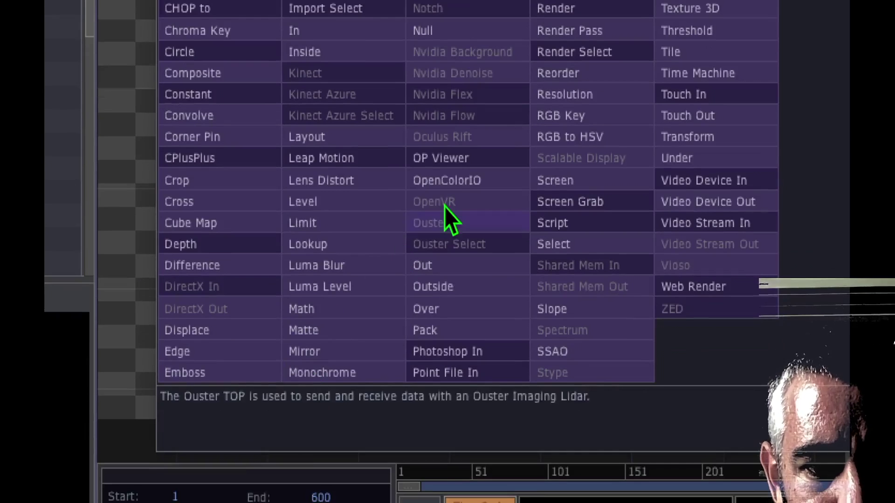
left_click(201, 352)
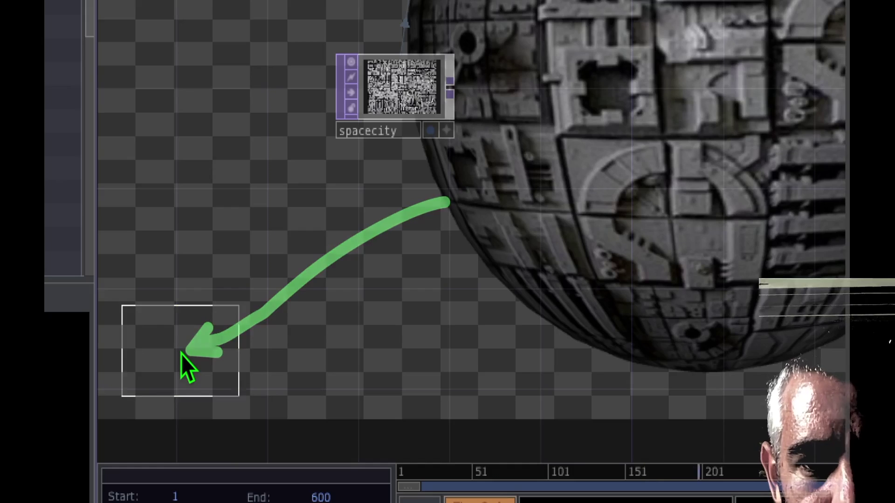
left_click(572, 102)
- Connect the output of spacecity to the input of edge1
left_click_drag(534, 189, 475, 315)
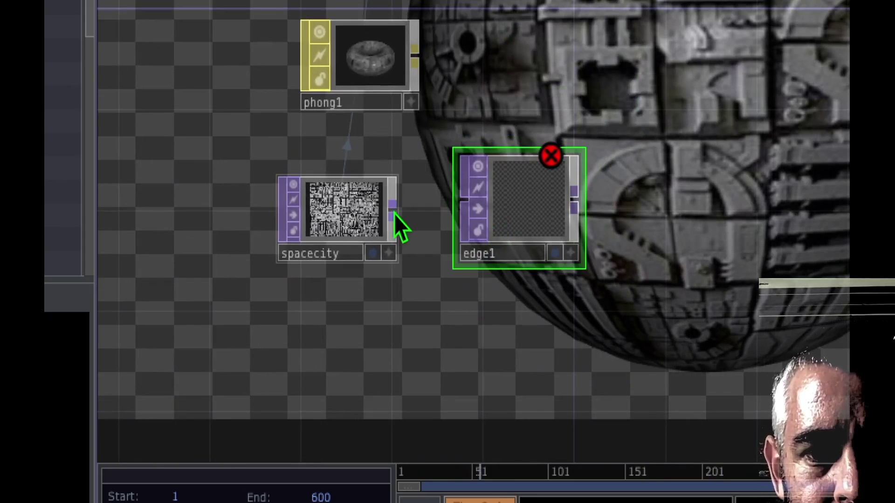
left_click_drag(394, 215, 426, 209)
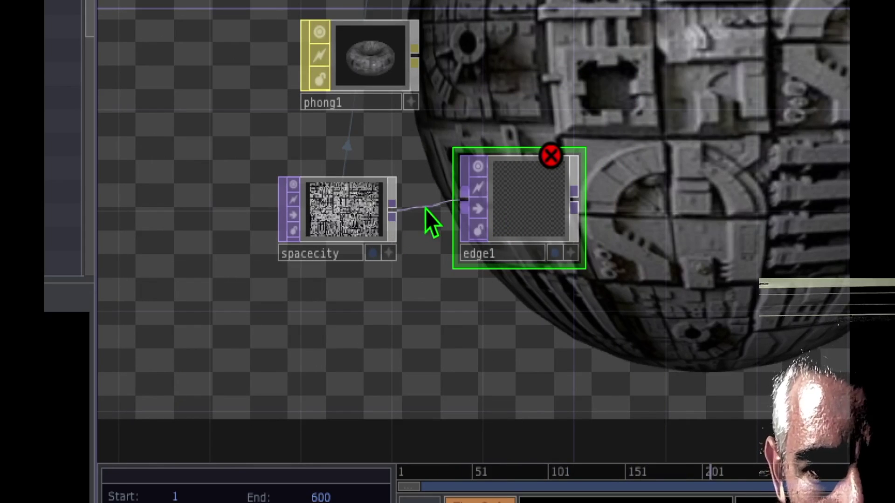
left_click(452, 206)
left_click_drag(505, 301, 420, 336)
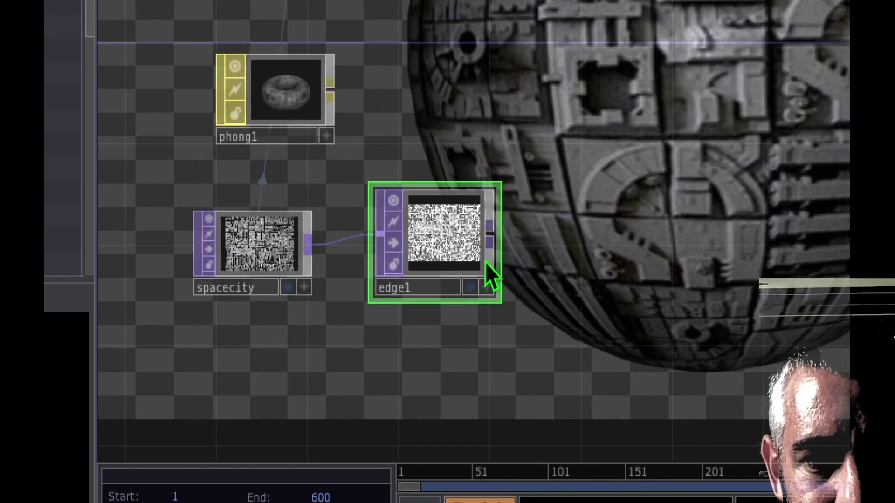
- Assign edge1 to phong1 as its Normal Map (Bump)
left_click_drag(446, 122, 490, 135)
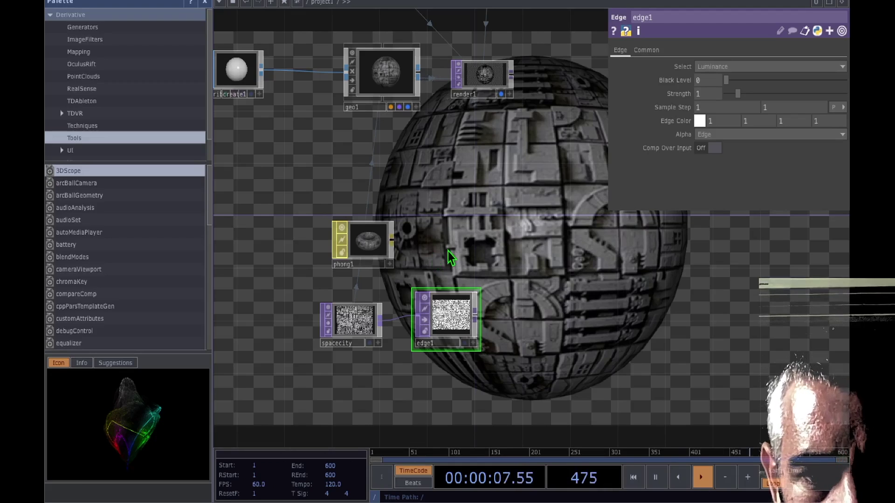
left_click_drag(449, 250, 429, 214)
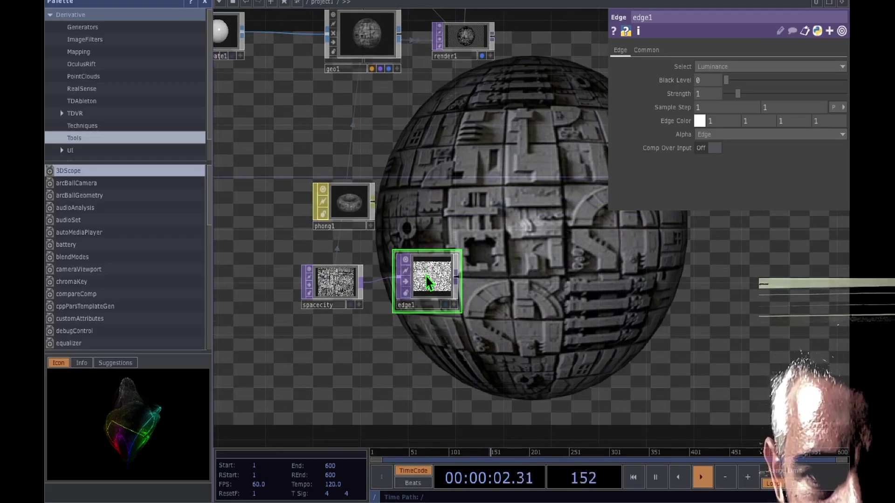
left_click_drag(426, 277, 348, 203)
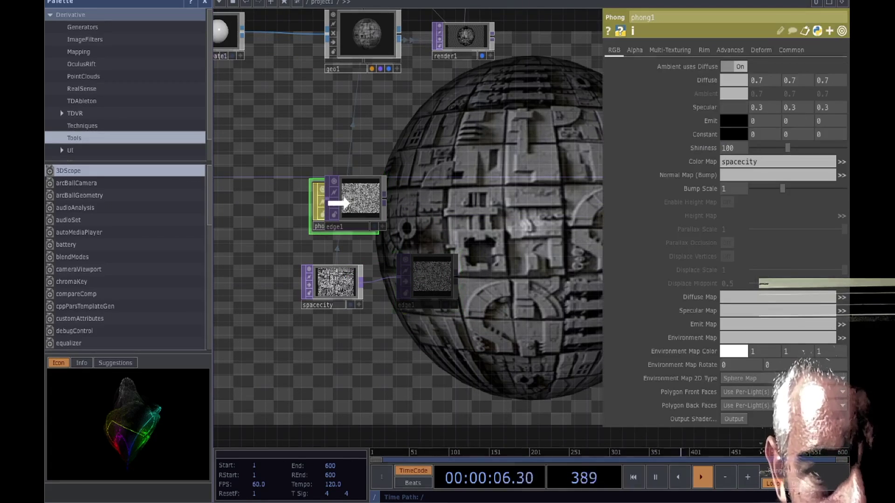
left_click_drag(349, 203, 349, 203)
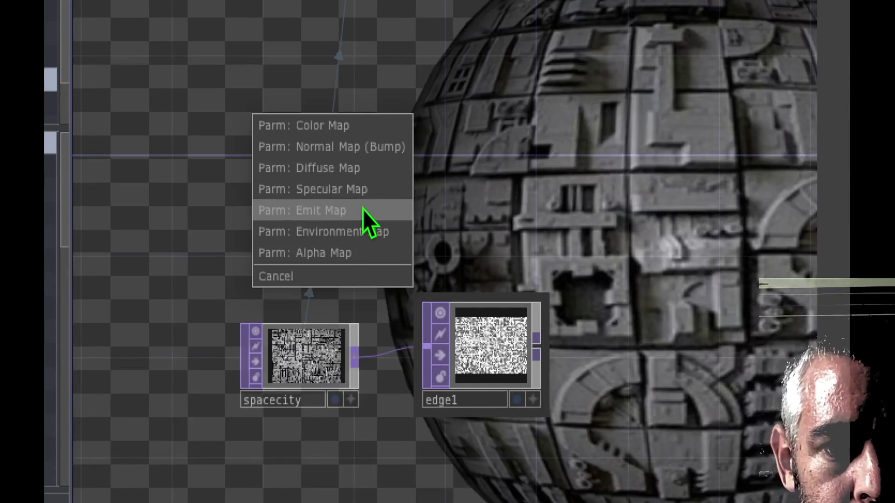
left_click_drag(362, 209, 323, 149)
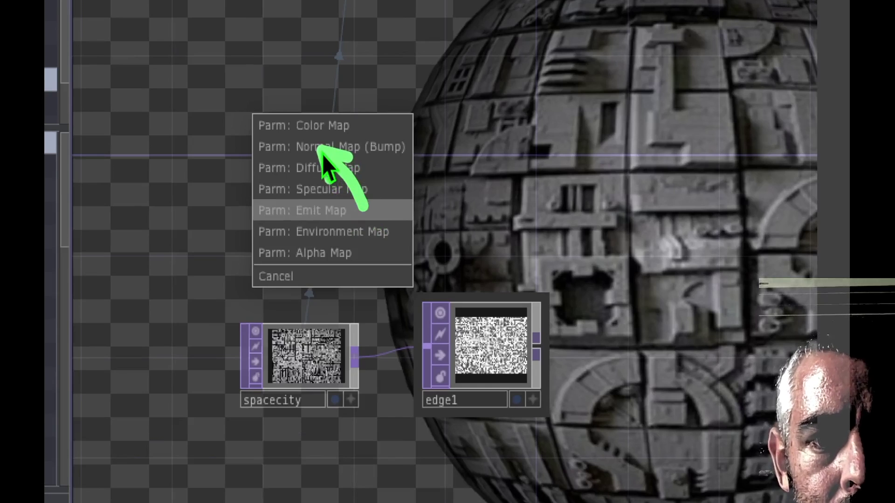
left_click(356, 148)
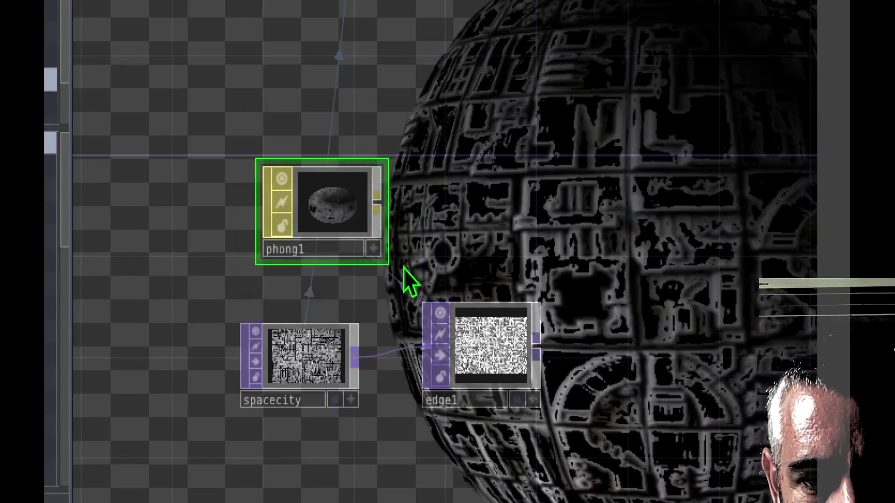
- Turn on Enable Height Map for phong1 and use spacecity as its Height Map
left_click_drag(428, 250, 386, 260)
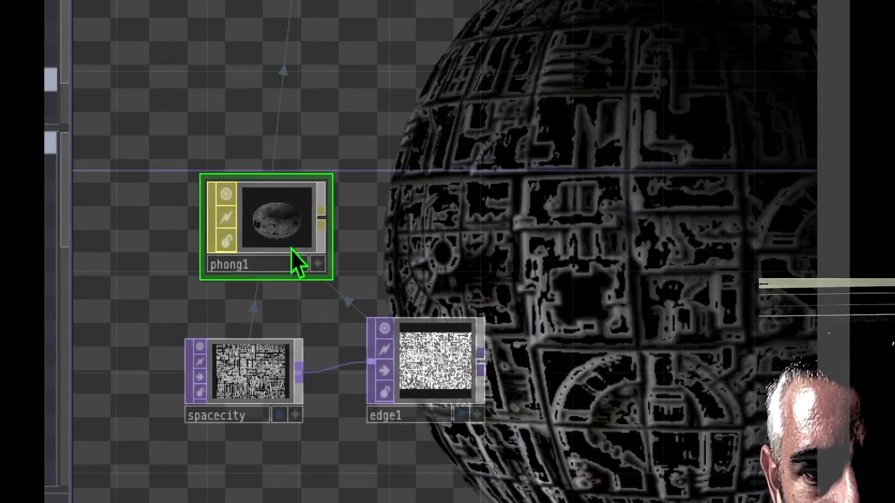
left_click_drag(365, 243, 468, 271)
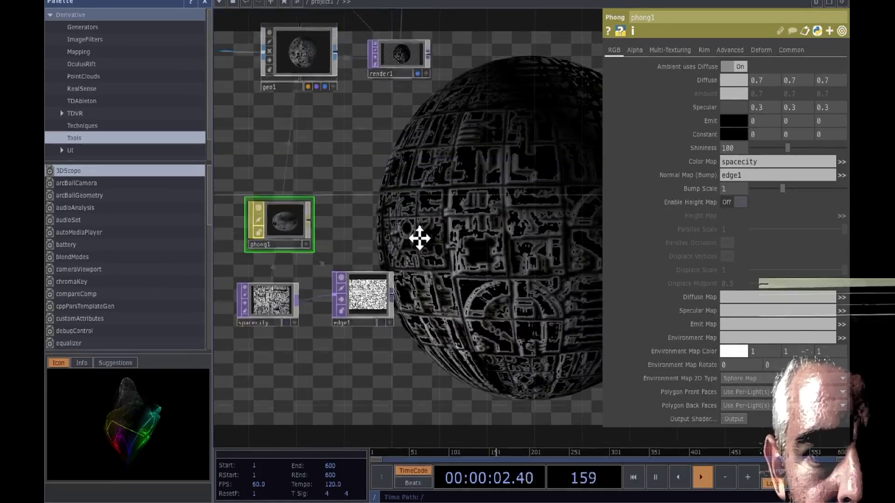
left_click_drag(420, 239, 504, 215)
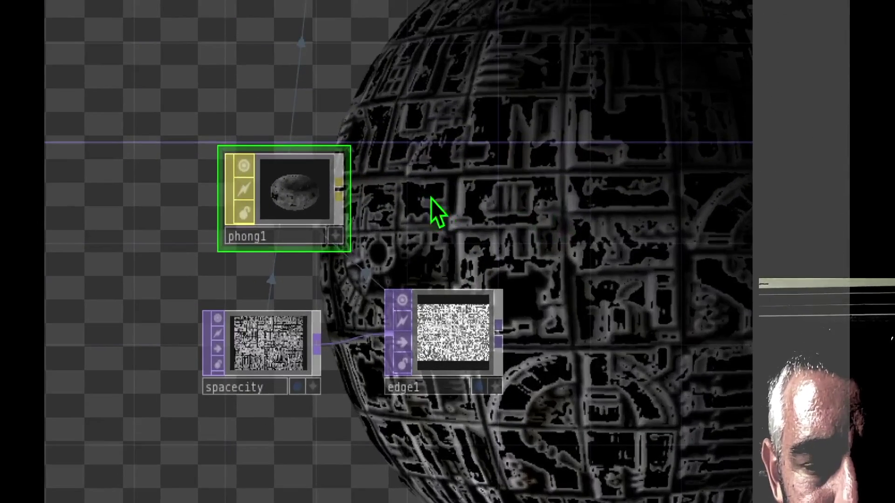
left_click_drag(434, 207, 452, 200)
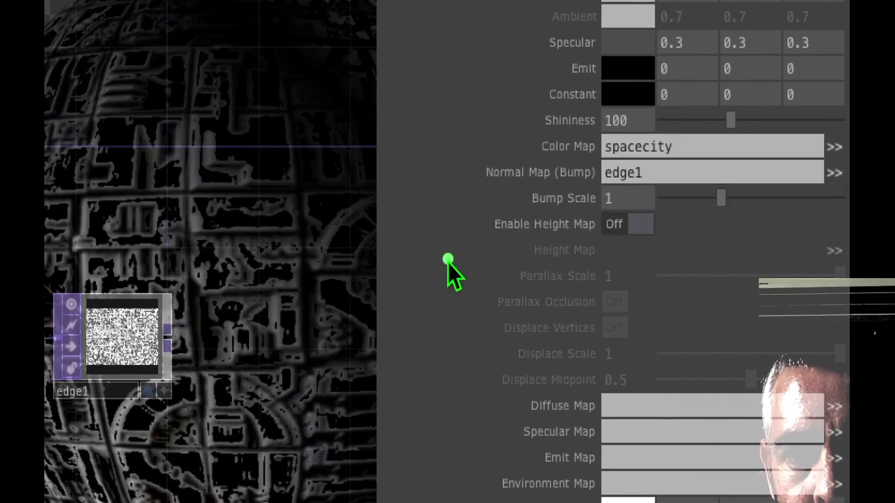
left_click(640, 225)
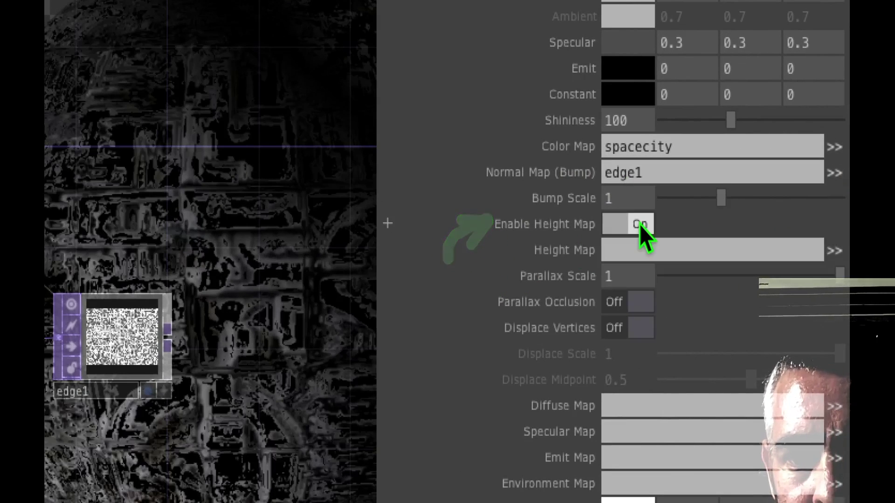
key("h")
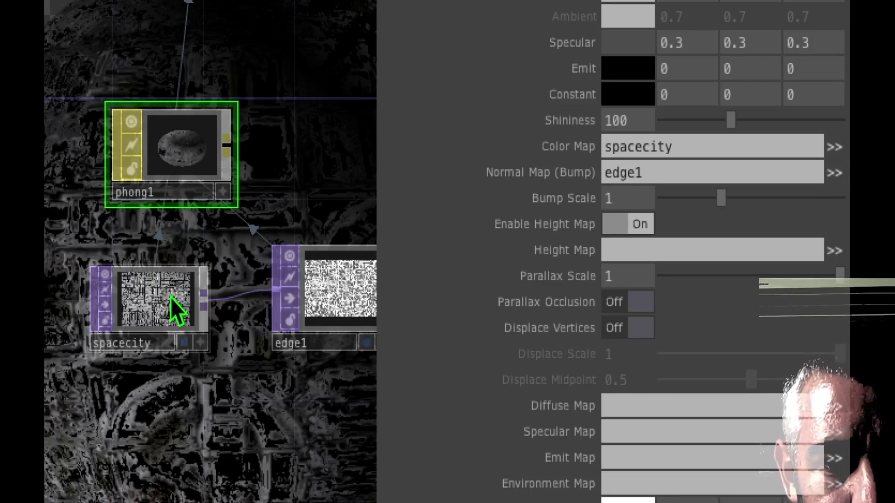
left_click_drag(496, 239, 463, 256)
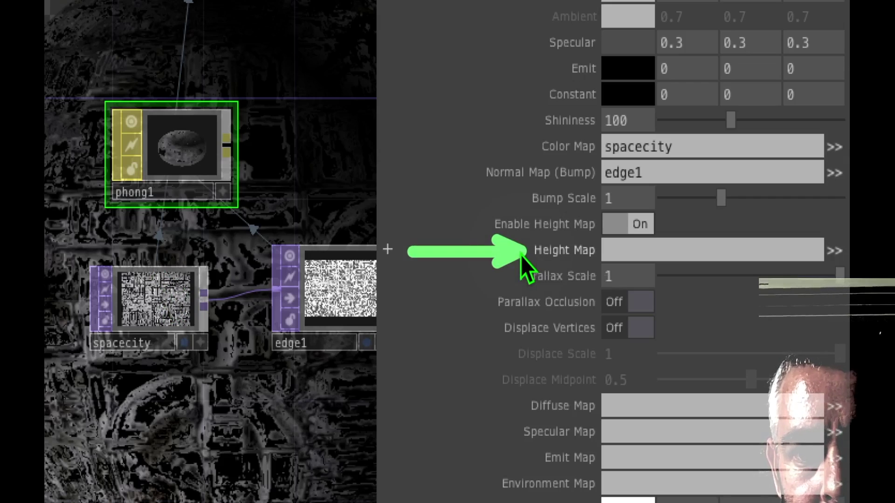
left_click_drag(167, 301, 667, 250)
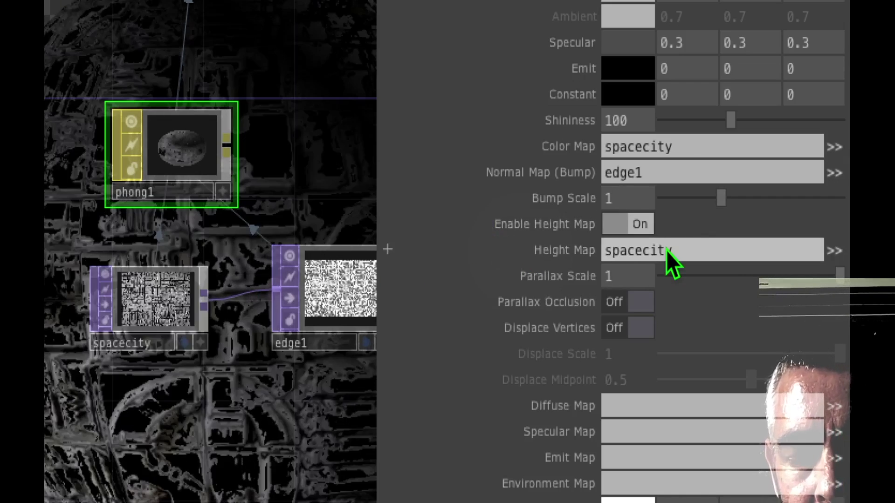
- Turn on Displace Vertices for phong1
left_click_drag(236, 387, 265, 402)
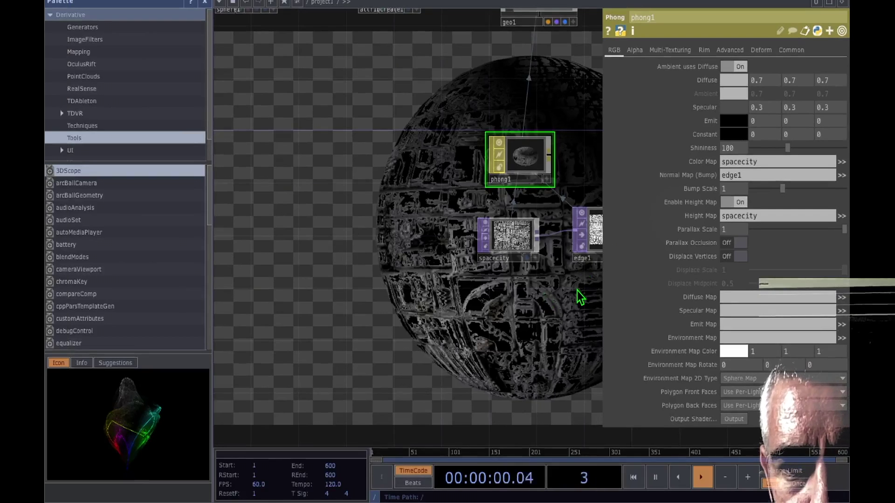
left_click_drag(264, 402, 98, 414)
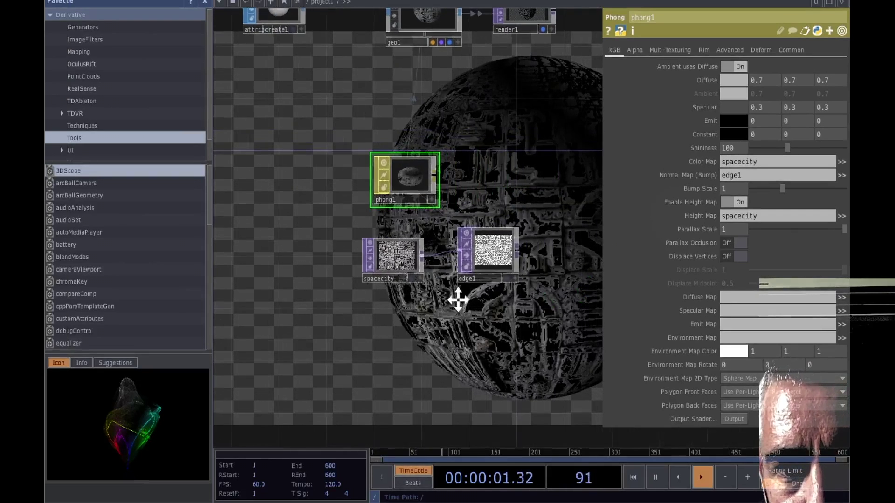
left_click_drag(458, 299, 454, 284)
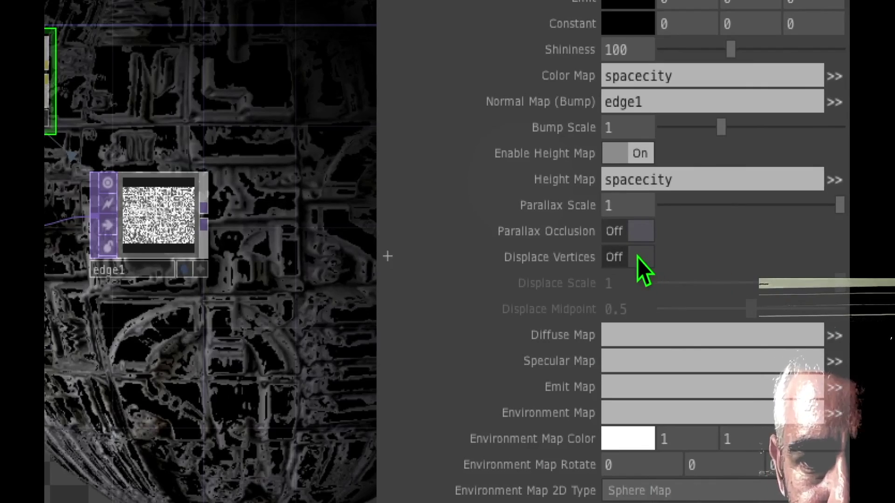
left_click(637, 258)
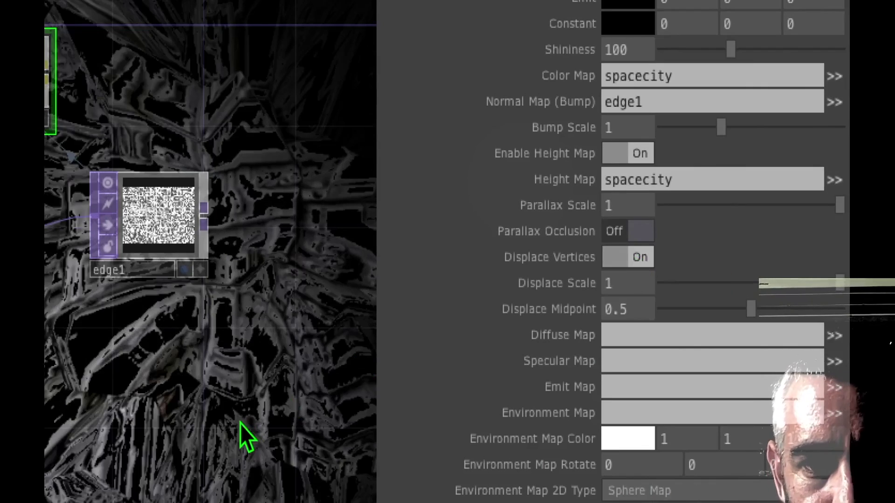
- Reduce phong1's Displace Scale to 0.084
left_click_drag(240, 436, 451, 293)
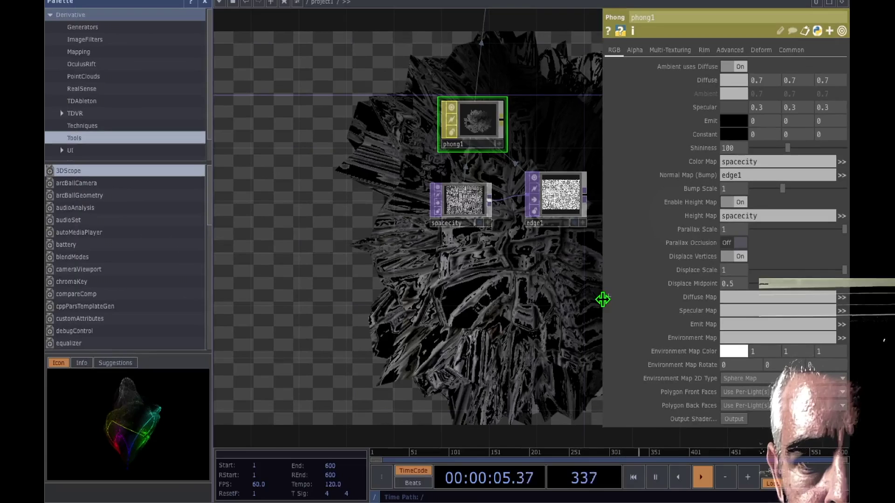
left_click_drag(375, 340, 103, 353)
left_click_drag(459, 308, 447, 314)
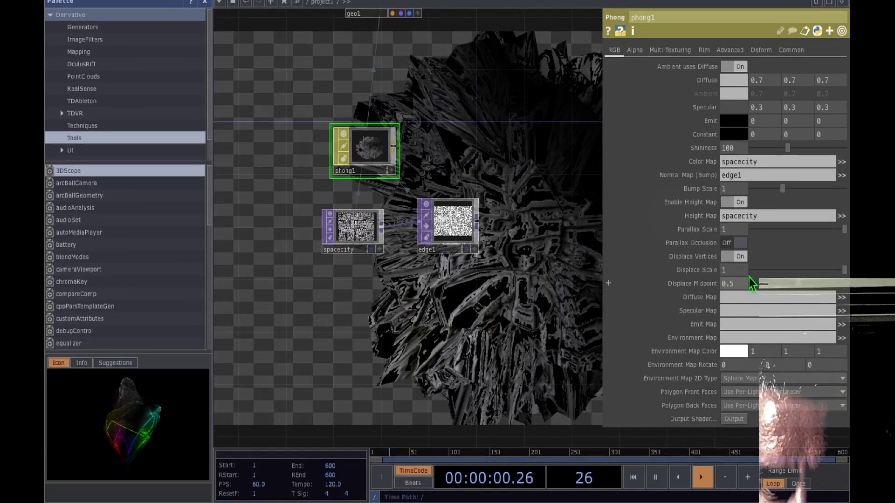
left_click(840, 270)
left_click_drag(839, 271, 754, 282)
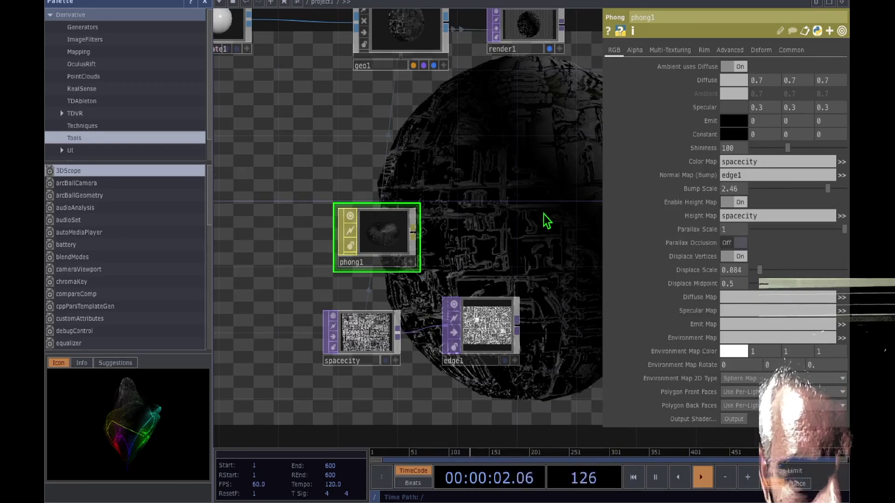
- Set phong1's Emit colour to 0.7, 0.7, 0.7 and increase its Bump Scale
left_click_drag(547, 221, 531, 167)
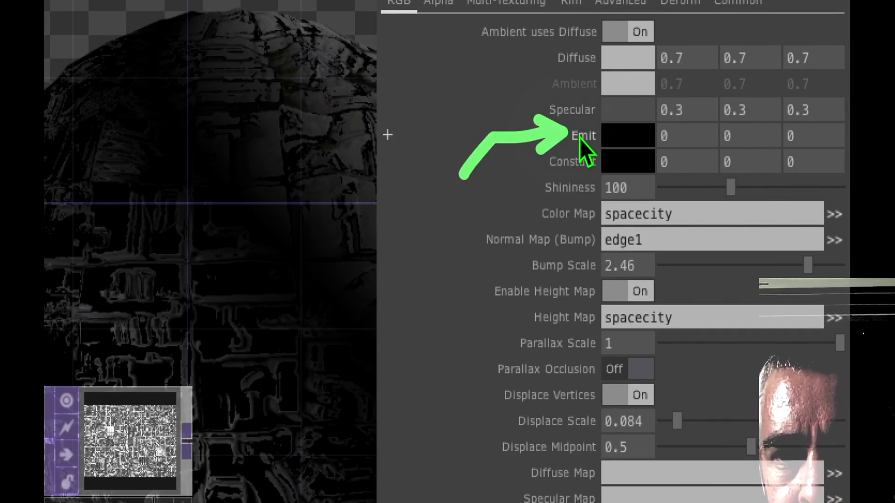
mouse_move(580, 138)
middle_mouse_down()
mouse_move(662, 138)
mouse_move(580, 138)
middle_mouse_up()
mouse_move(230, 285)
left_mouse_down()
mouse_move(266, 194)
mouse_move(287, 174)
mouse_move(312, 205)
left_mouse_up()
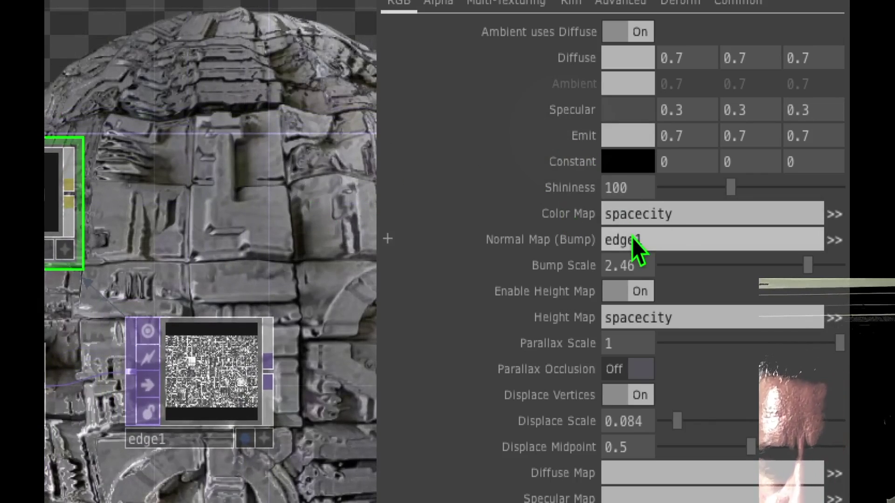
left_click_drag(809, 266, 837, 258)
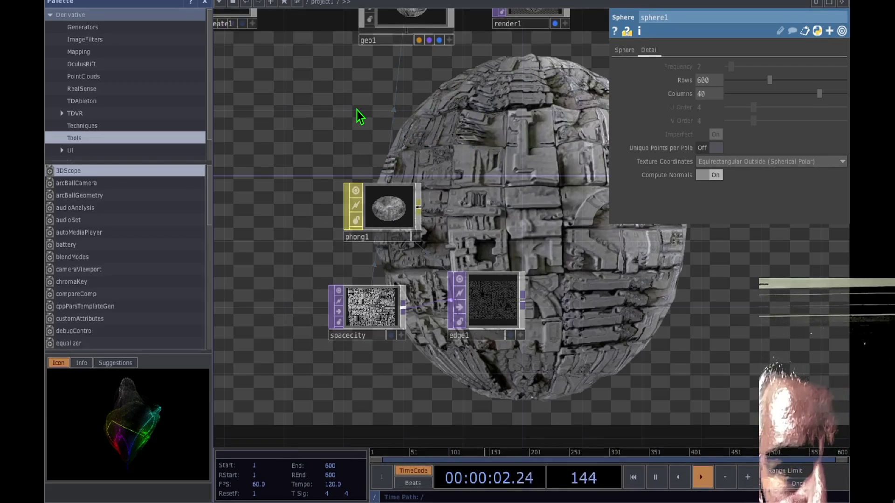
- Set sphere1's detail to 600 rows and 1000 columns
left_click_drag(360, 117, 436, 172)
left_click_drag(330, 164, 564, 240)
left_click_drag(510, 202, 463, 202)
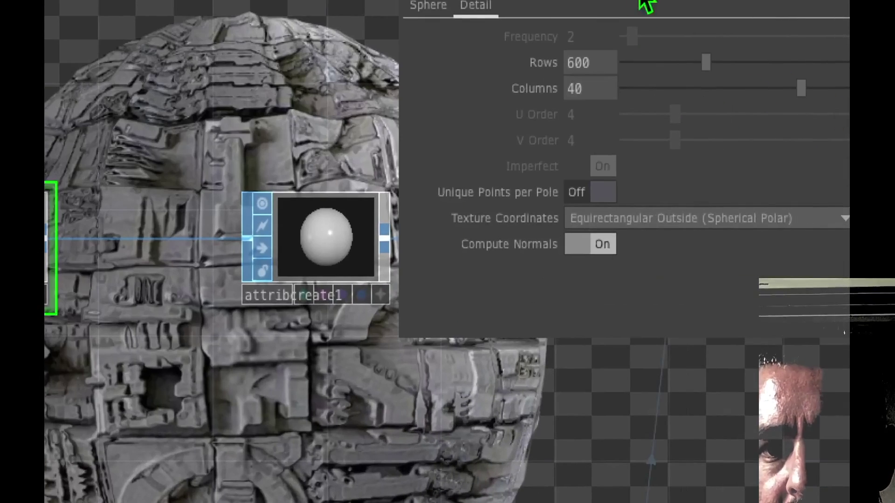
left_click(595, 63)
type("6")
key("Tab")
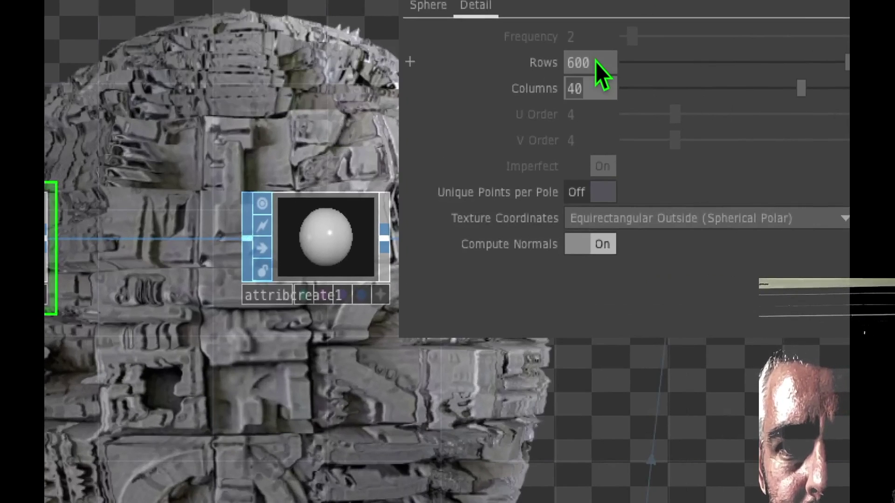
type("1000")
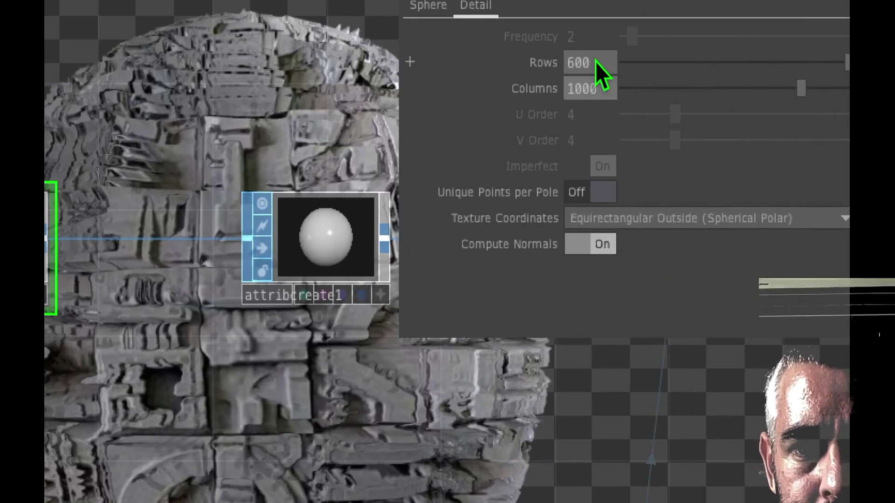
mouse_move(304, 150)
left_mouse_down()
mouse_move(380, 80)
mouse_move(360, 84)
mouse_move(297, 151)
left_mouse_up()
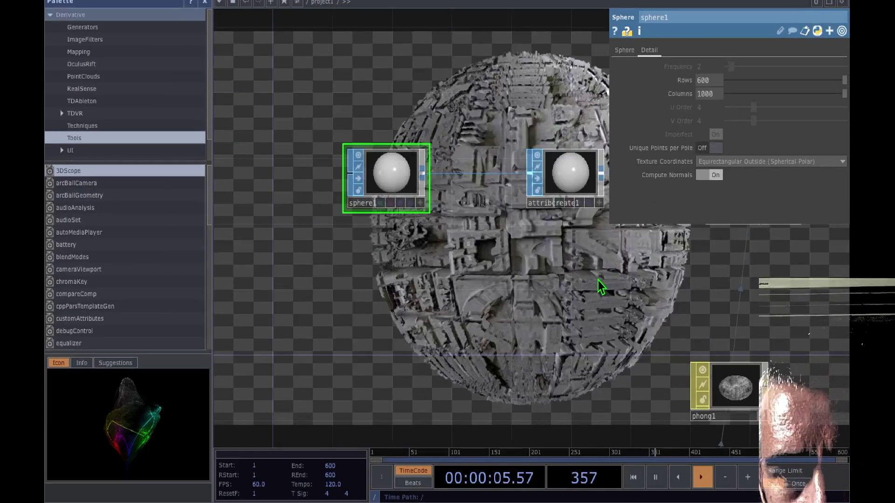
- Animate geo1's X rotation with the expression absTime.seconds * -10
left_click_drag(515, 348, 389, 322)
left_click_drag(501, 267, 474, 260)
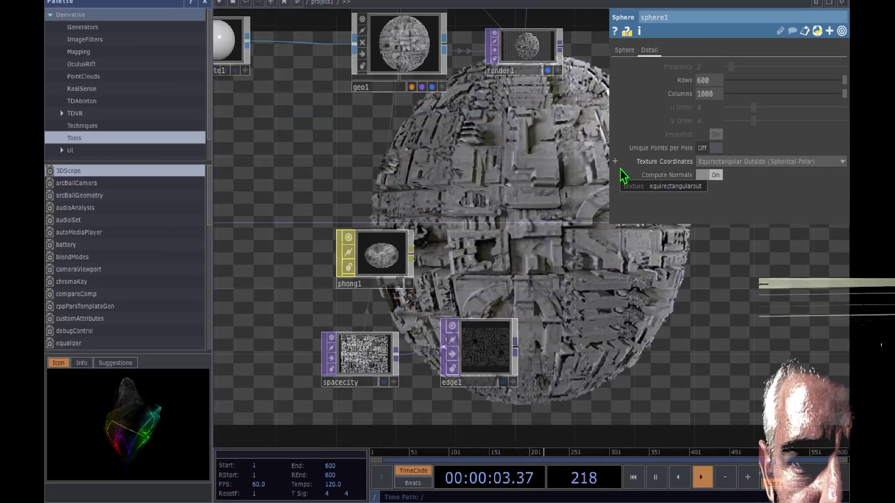
left_click_drag(420, 176, 494, 323)
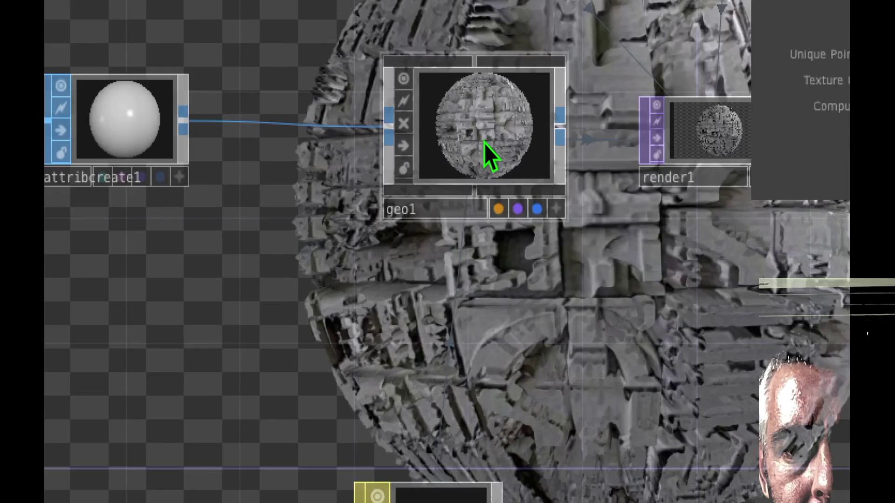
left_click(471, 194)
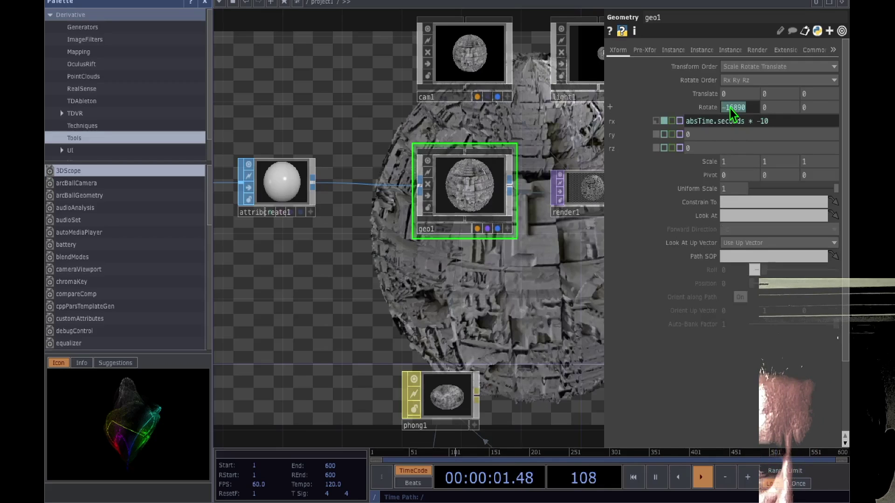
left_click_drag(686, 121, 753, 122)
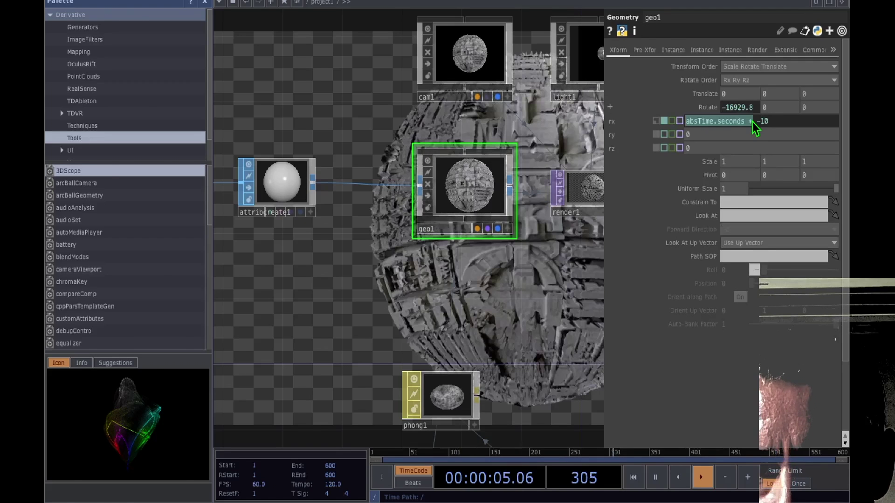
left_click(772, 120)
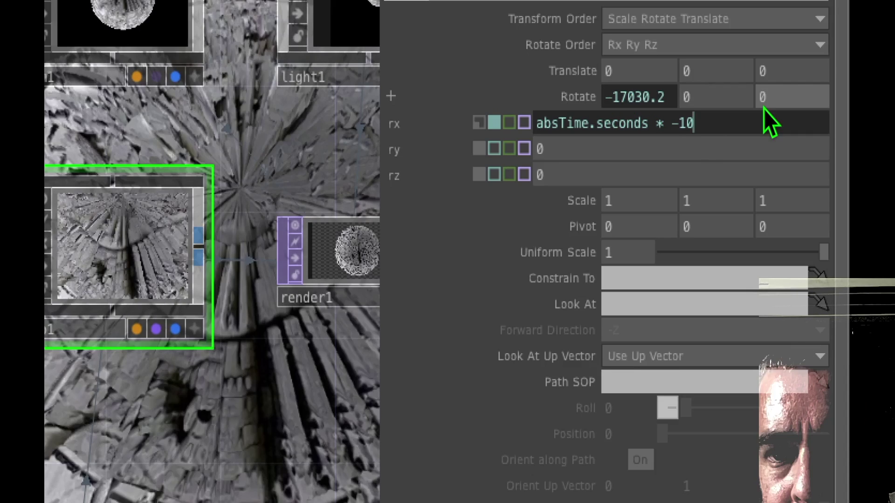
- Set geo1's Z rotation to -70
left_click(763, 109)
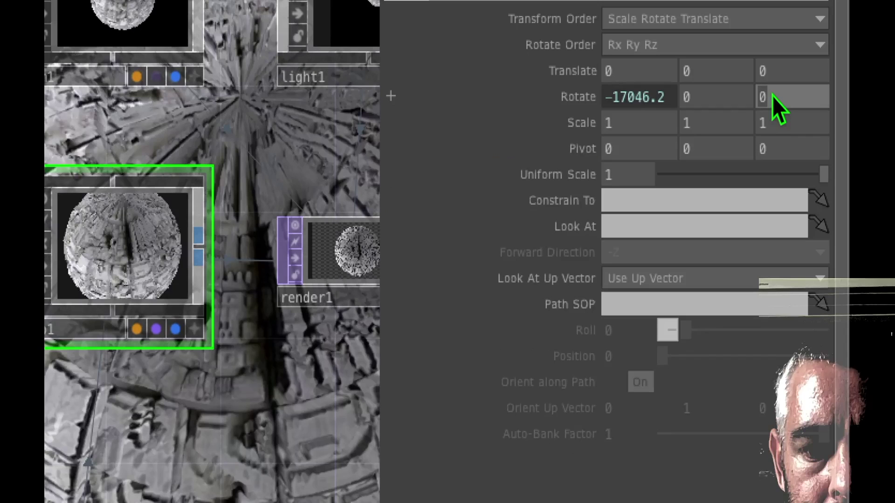
type("-7")
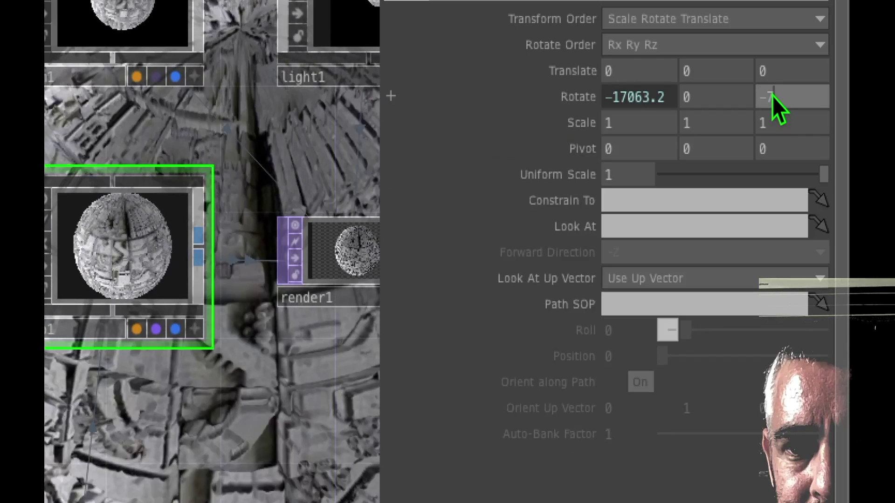
type("0")
key("Return")
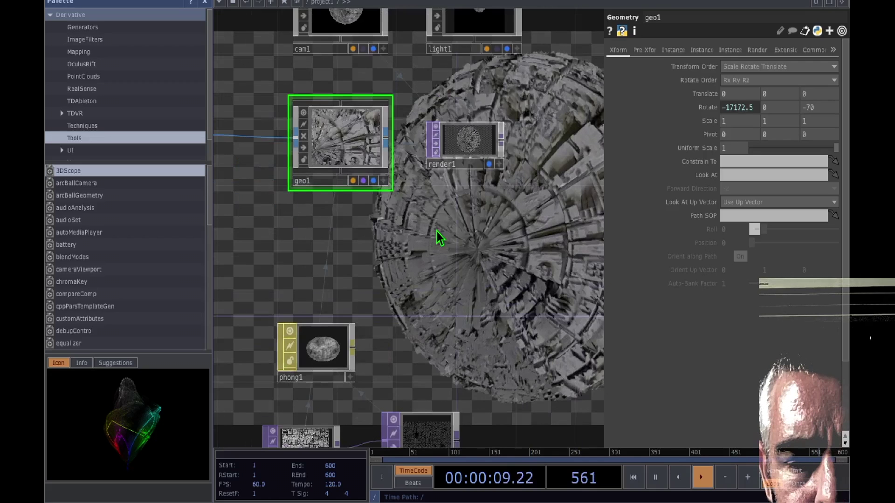
- Examine the rotating sphere's displaced surface and the network that produces it
left_click_drag(437, 205, 439, 191)
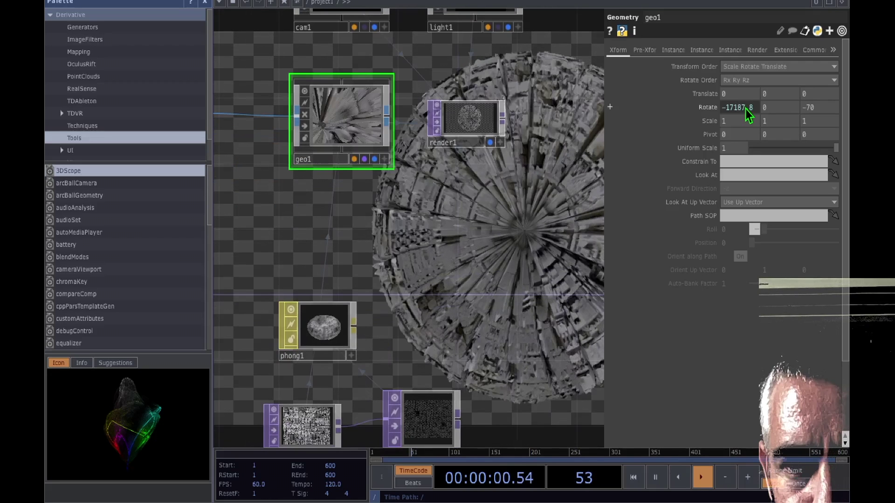
left_click_drag(545, 254, 561, 230)
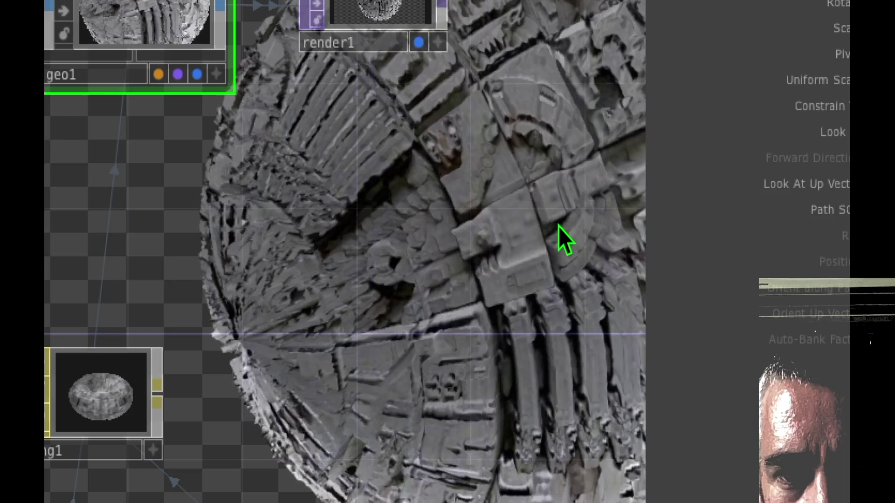
left_click_drag(559, 227, 483, 229)
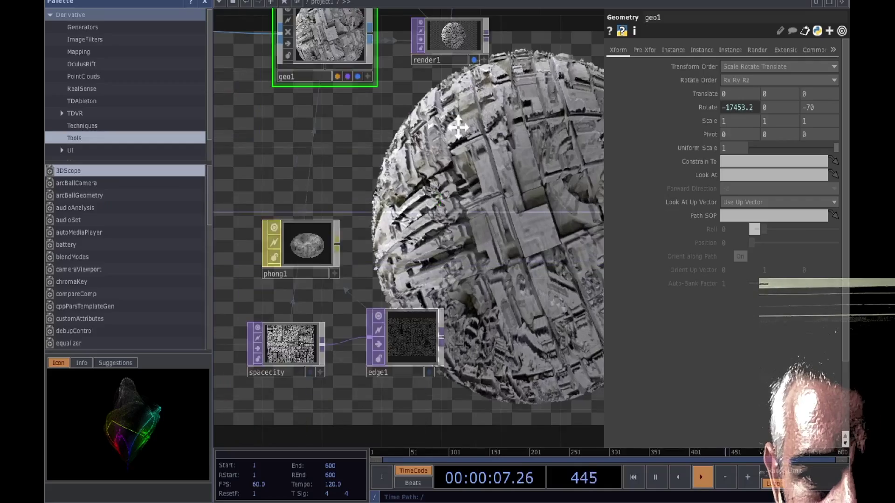
scroll(458, 126, "down", 3)
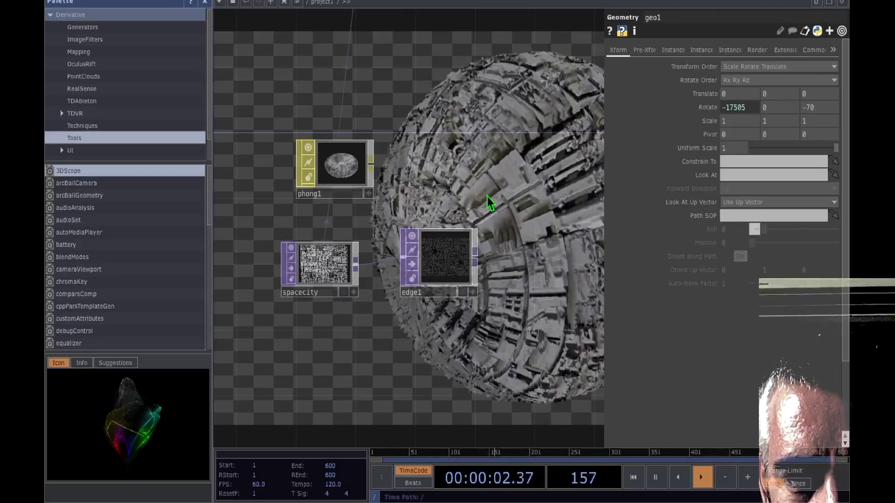
left_click_drag(500, 194, 448, 240)
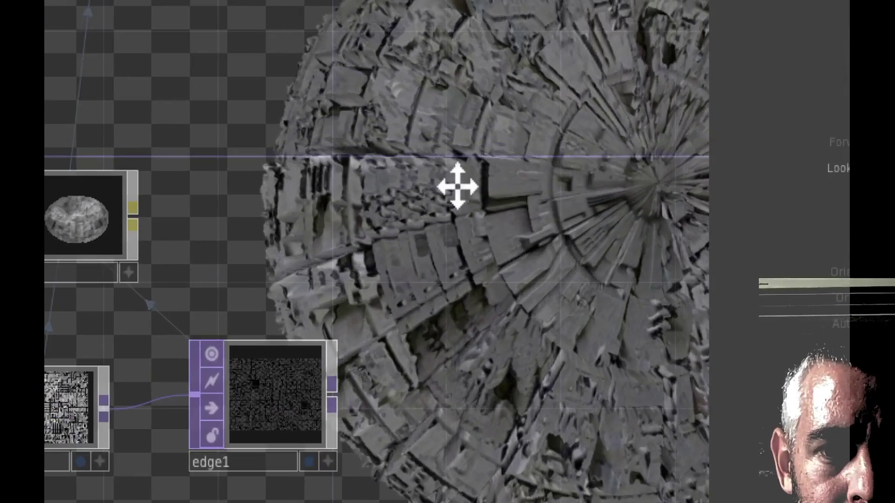
left_click_drag(455, 186, 554, 128)
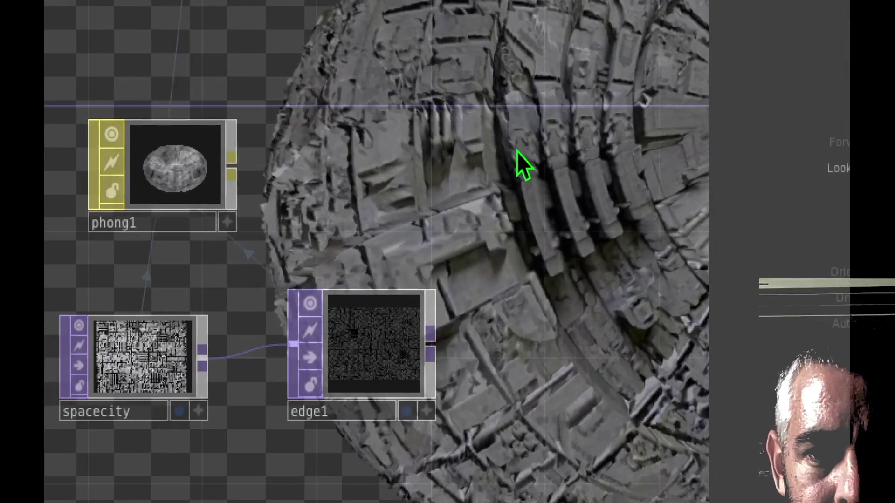
left_click_drag(517, 160, 430, 198)
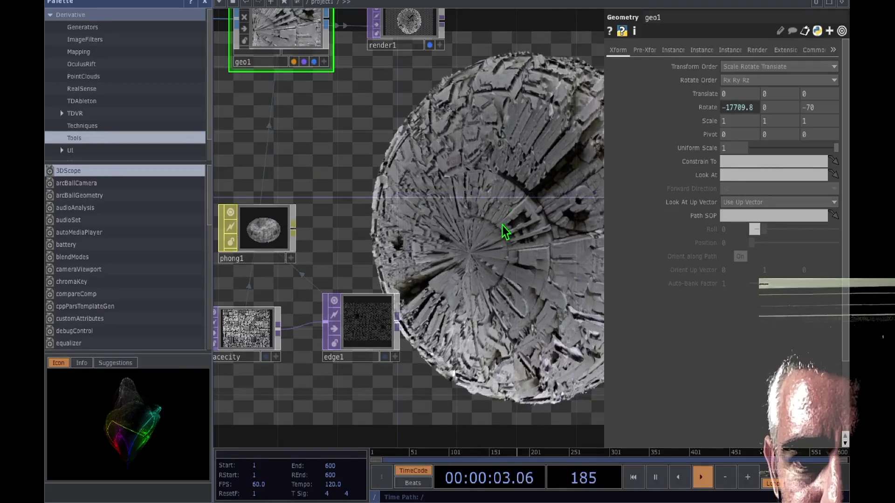
left_click_drag(506, 232, 530, 234)
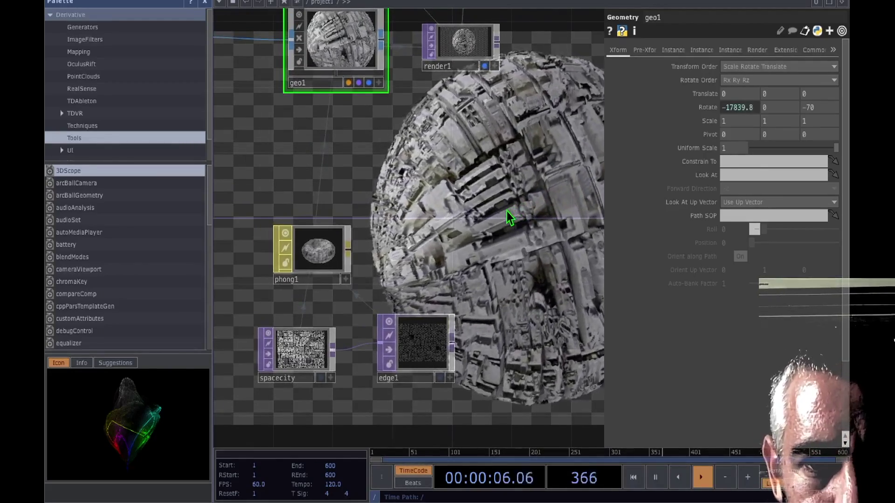
left_click_drag(509, 219, 466, 278)
left_click_drag(394, 294, 470, 268)
scroll(469, 268, "down", 3)
scroll(469, 267, "down", 2)
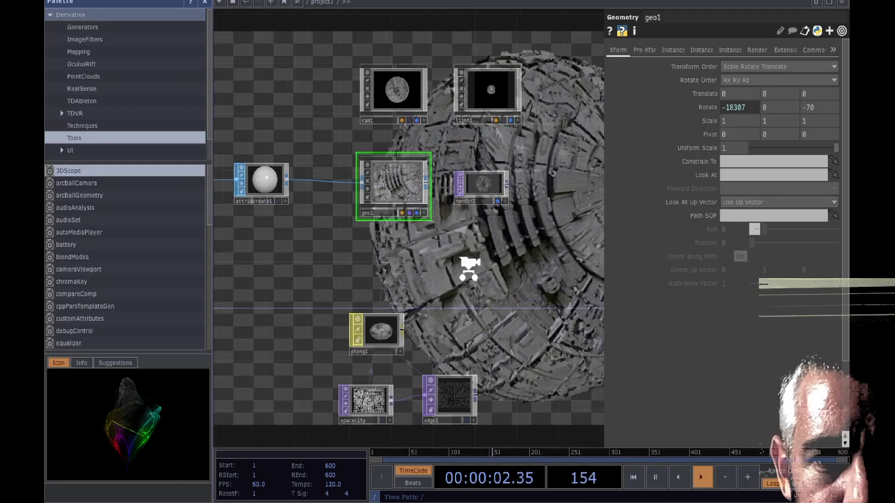
left_click_drag(480, 257, 464, 234)
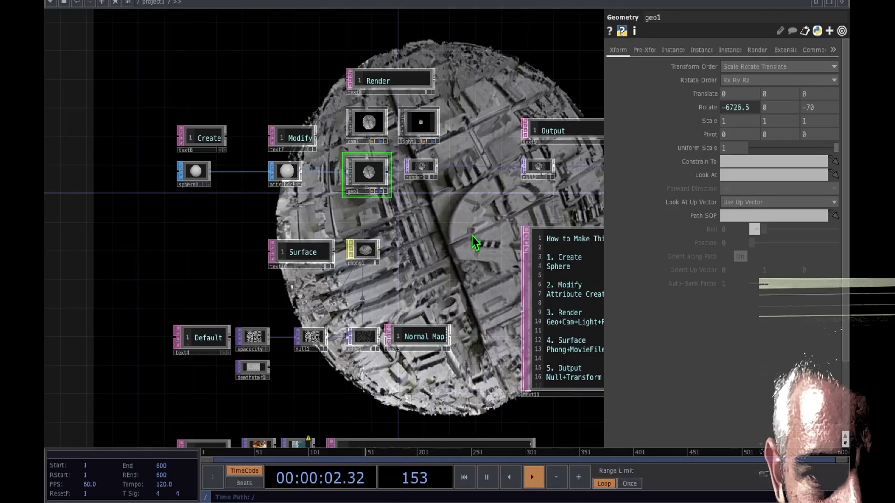
- Look over the finished example network with its default, video and still textures and the texture tips
left_click_drag(472, 238, 418, 214)
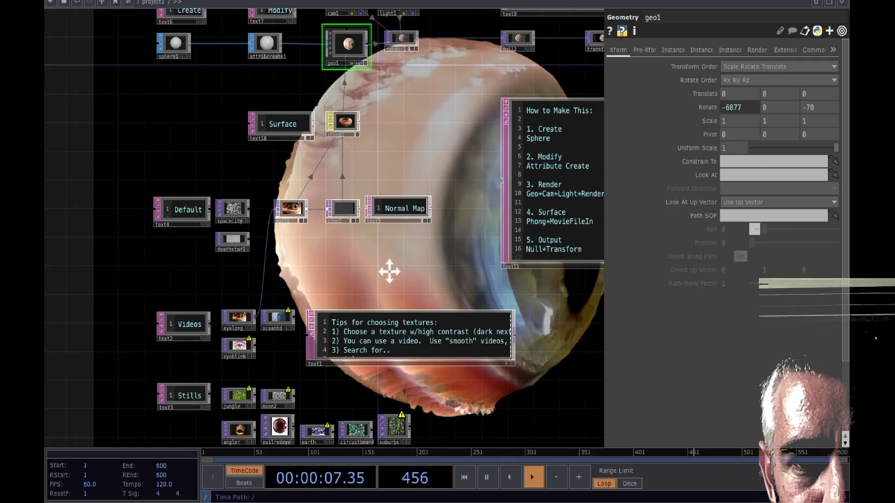
left_click_drag(390, 272, 437, 228)
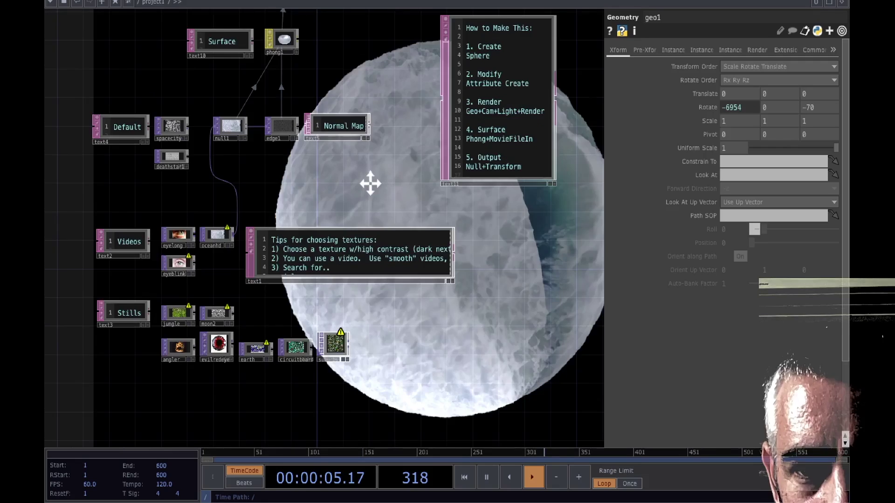
left_click_drag(370, 184, 286, 196)
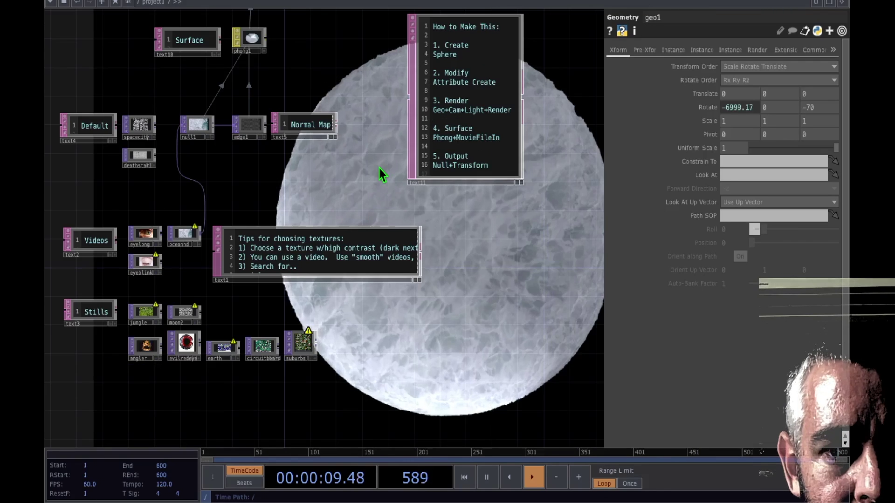
- Feed the eyeblink video into null1 to view it as the sphere's texture and displacement
left_click_drag(379, 174, 424, 180)
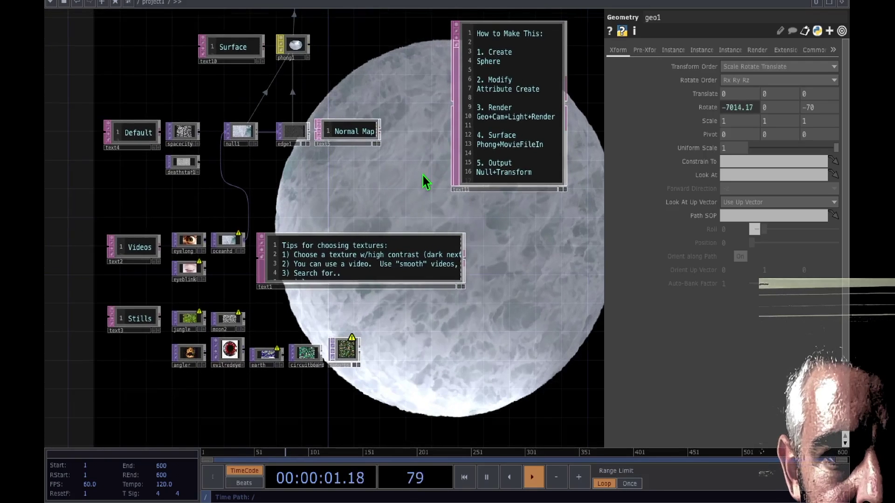
left_click(205, 270)
left_click(223, 135)
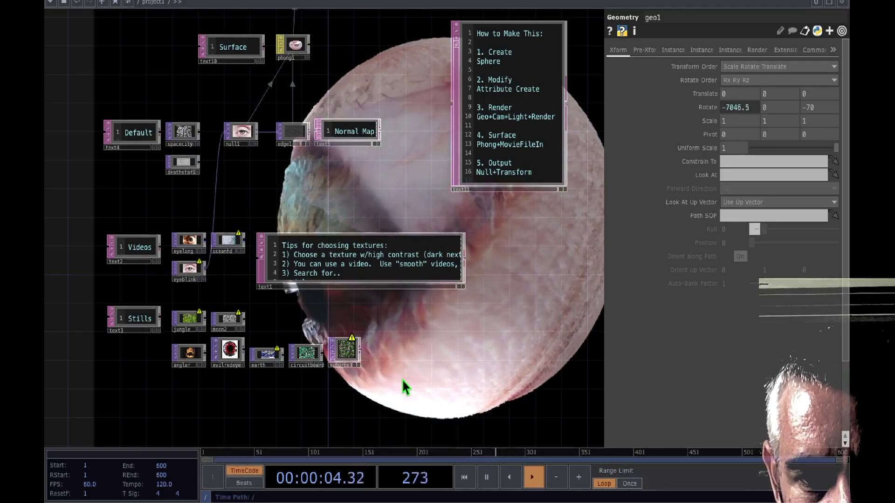
left_click_drag(402, 379, 407, 349)
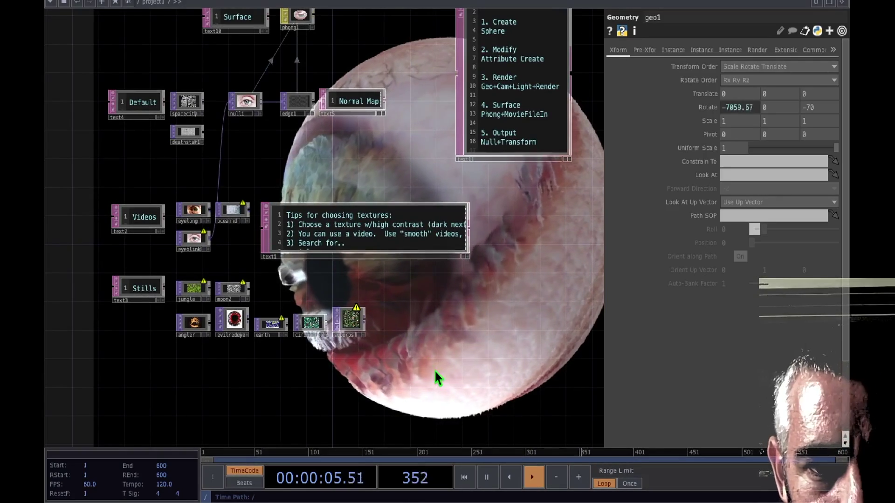
left_click_drag(432, 317, 450, 324)
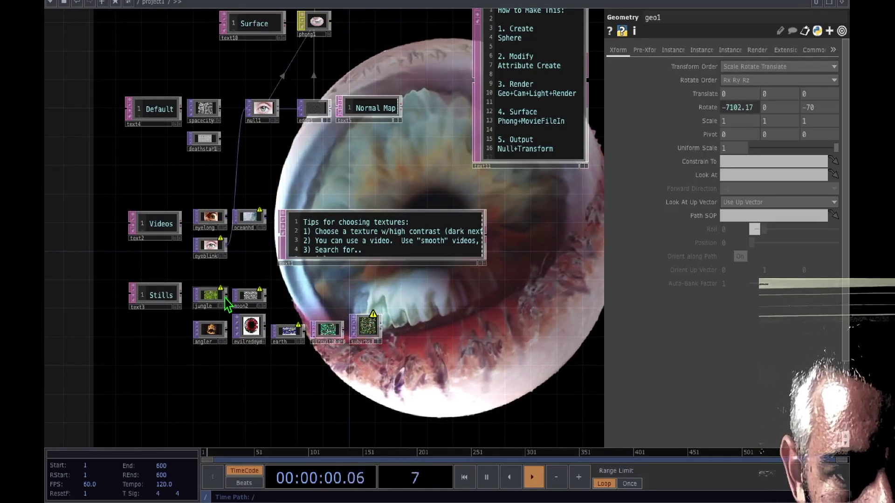
- Try the jungle, moon2, angler and evilredeye stills one after another as null1's input
left_click_drag(225, 297, 246, 111)
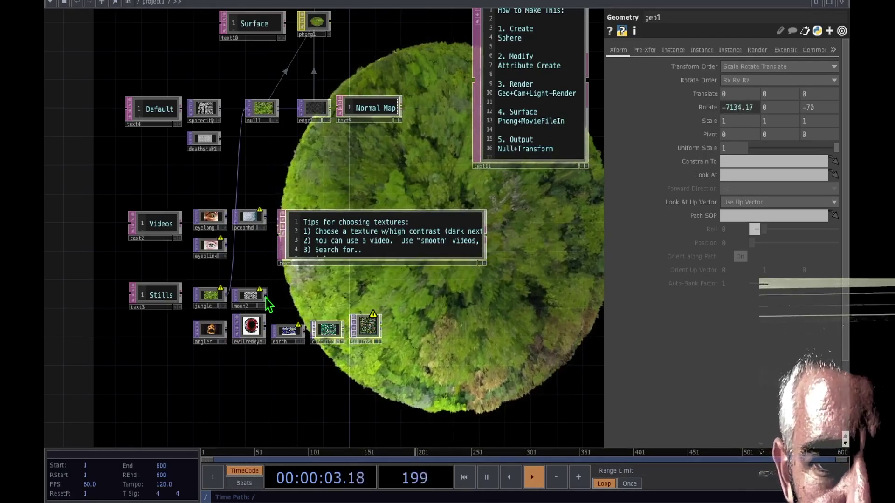
left_click_drag(266, 299, 410, 192)
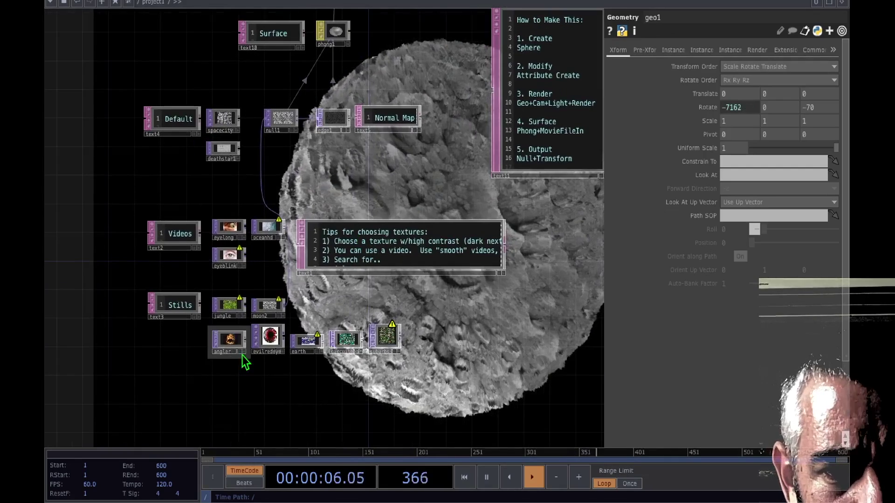
left_click_drag(244, 351, 265, 144)
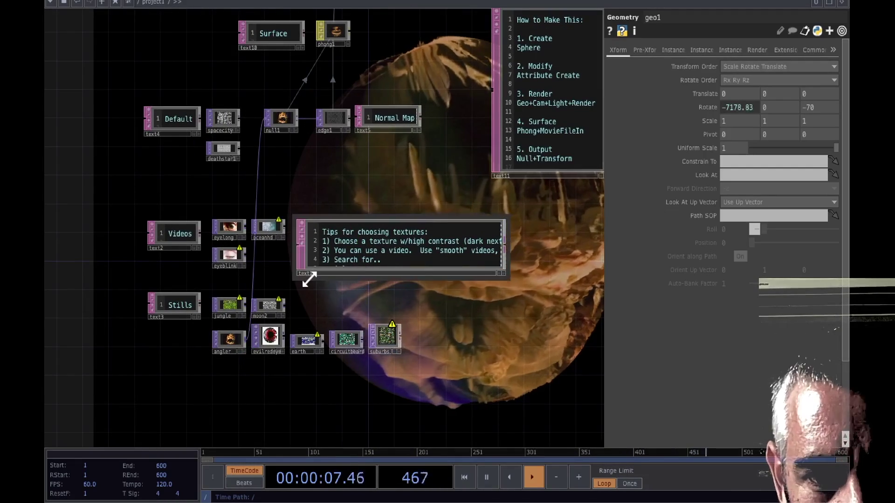
left_click_drag(284, 337, 266, 122)
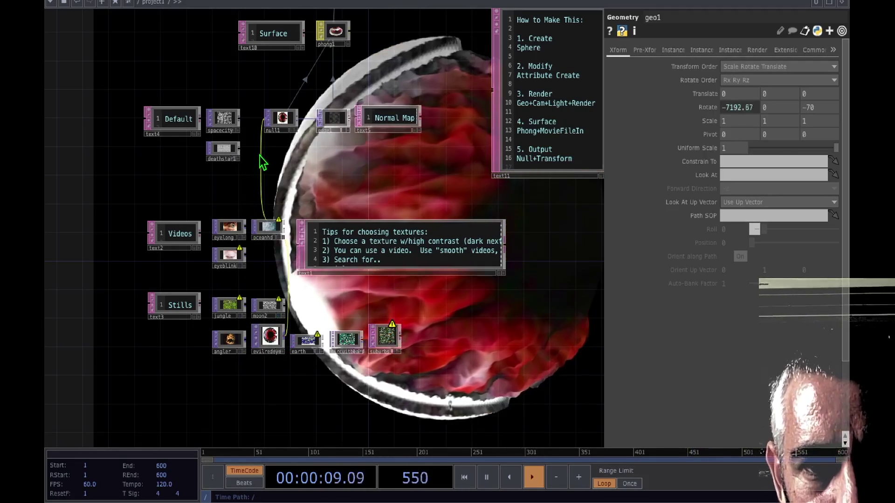
- Connect the earth still to null1 as the sphere's texture
left_click_drag(407, 170, 400, 135)
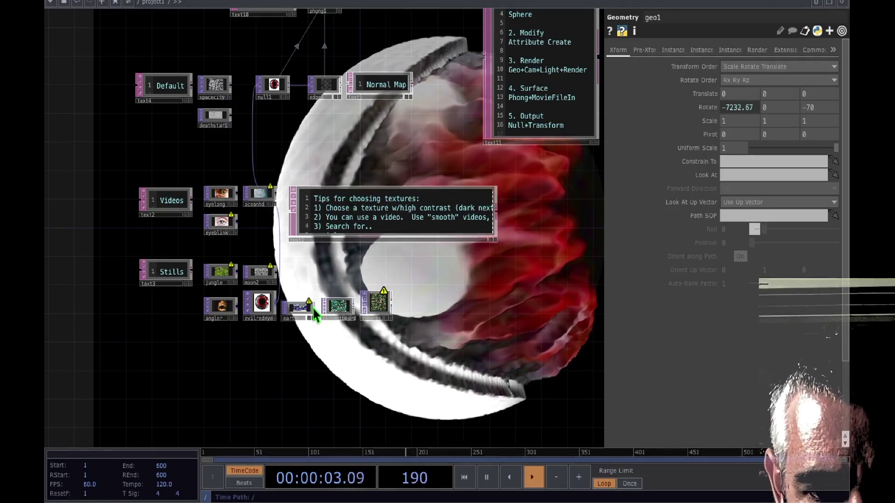
mouse_move(314, 308)
left_mouse_down()
mouse_move(243, 121)
mouse_move(314, 309)
left_mouse_up()
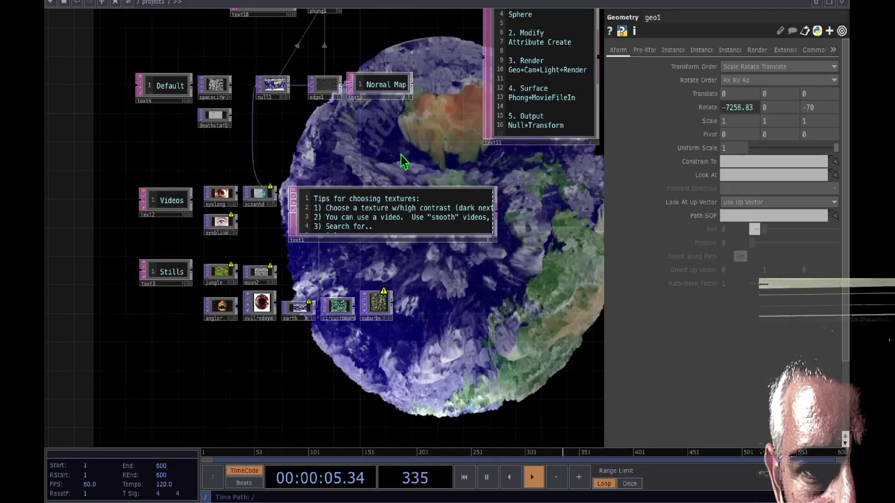
left_click_drag(394, 151, 405, 170)
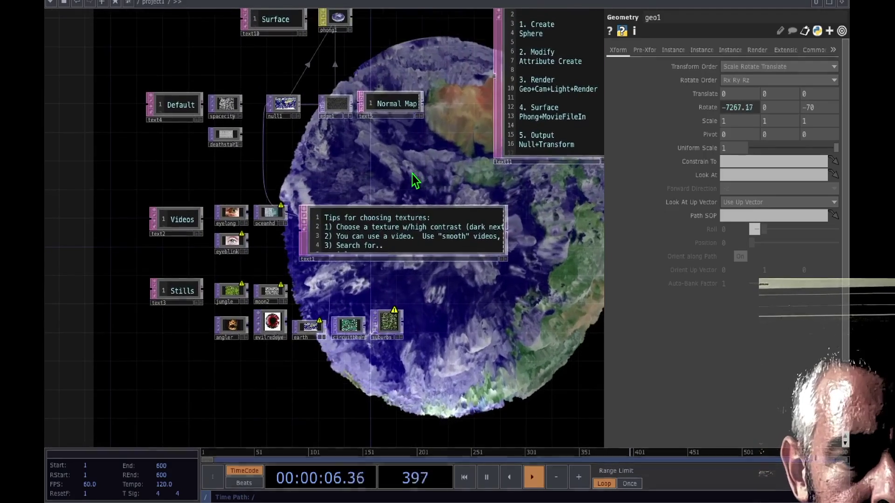
- Review the network from sphere1 and attribcreate1 through the camera, light and render1 to null2 and transform1
left_click_drag(343, 185, 376, 310)
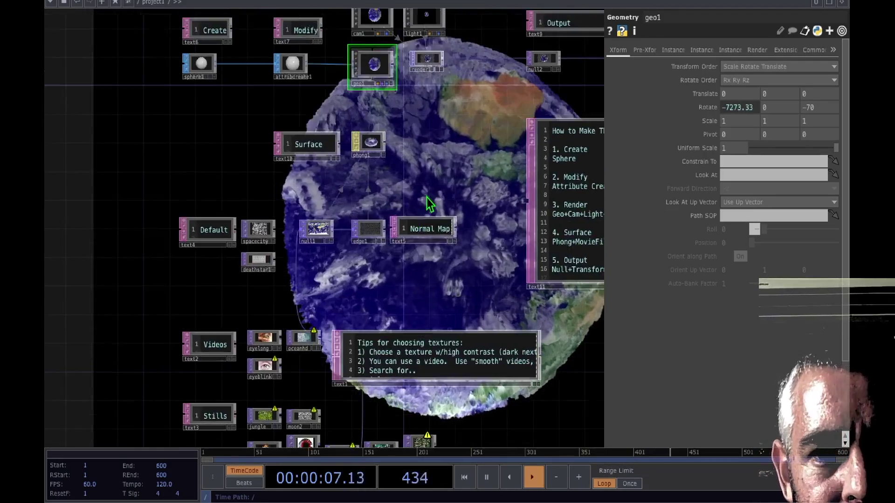
left_click_drag(420, 194, 302, 230)
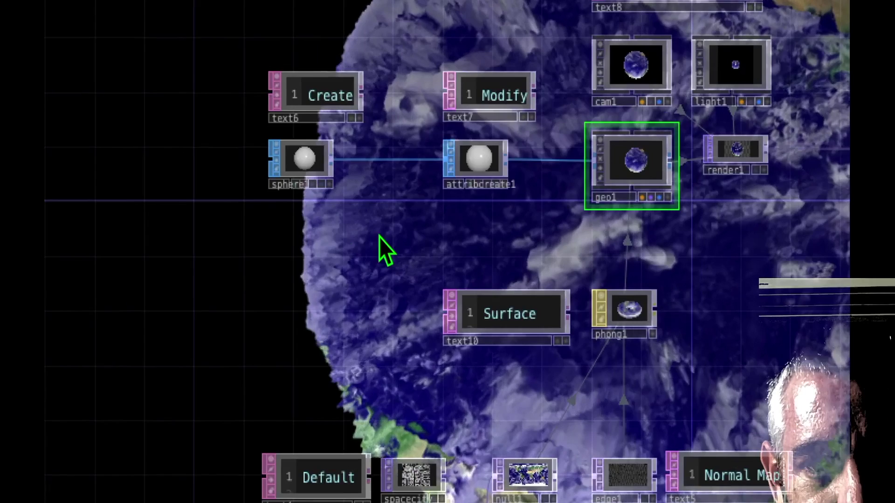
left_click_drag(379, 237, 274, 229)
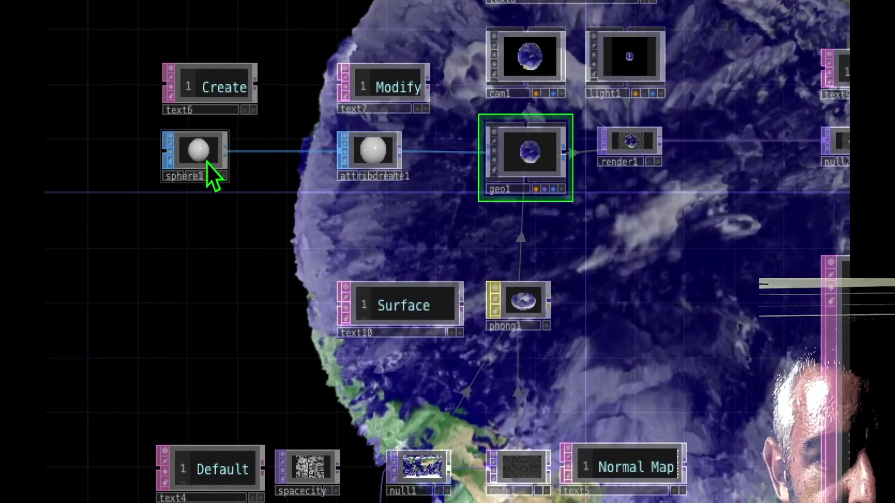
left_click(207, 163)
mouse_move(220, 298)
left_mouse_down()
mouse_move(194, 194)
mouse_move(206, 206)
mouse_move(191, 266)
left_mouse_up()
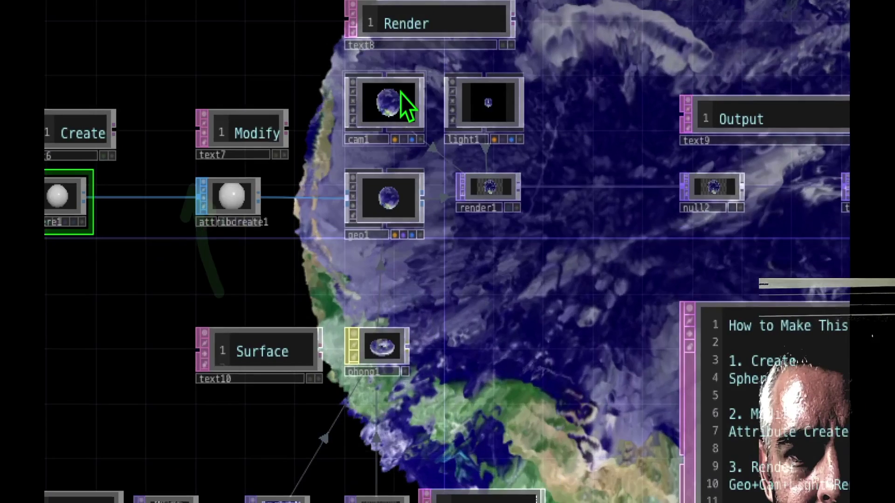
left_click(393, 99)
left_click(486, 99)
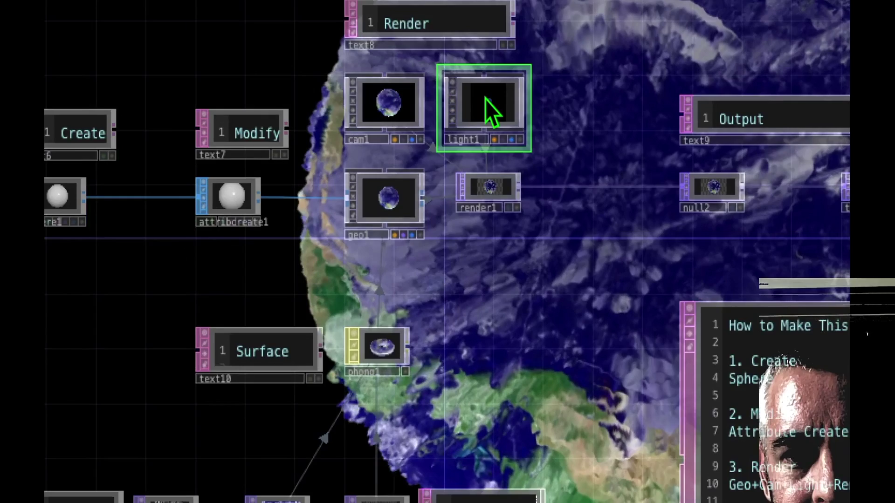
left_click_drag(490, 257, 382, 287)
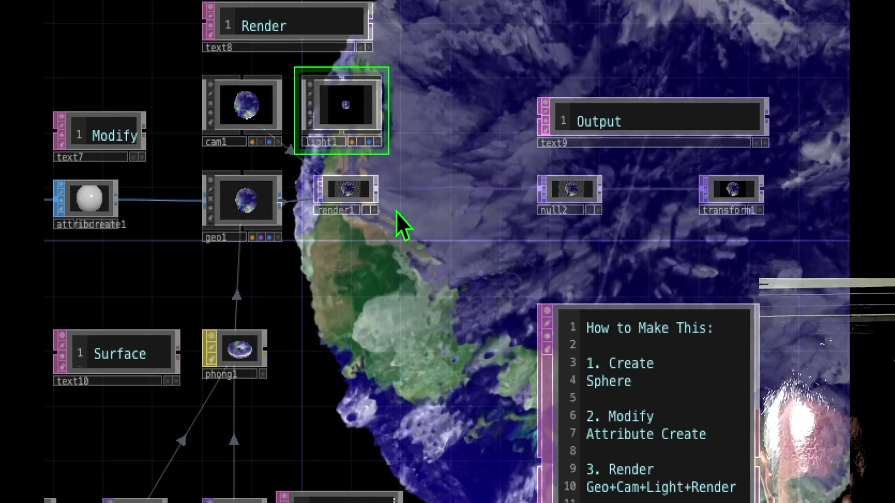
left_click(363, 203)
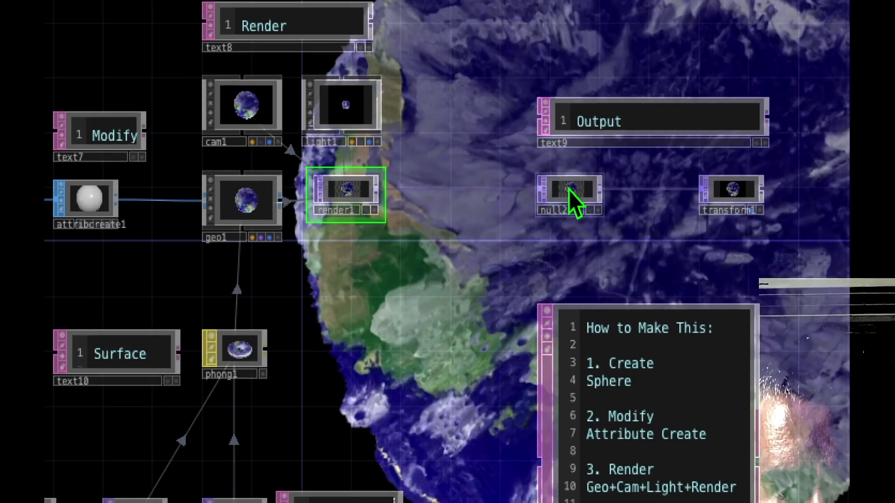
left_click(569, 191)
left_click_drag(522, 243, 413, 257)
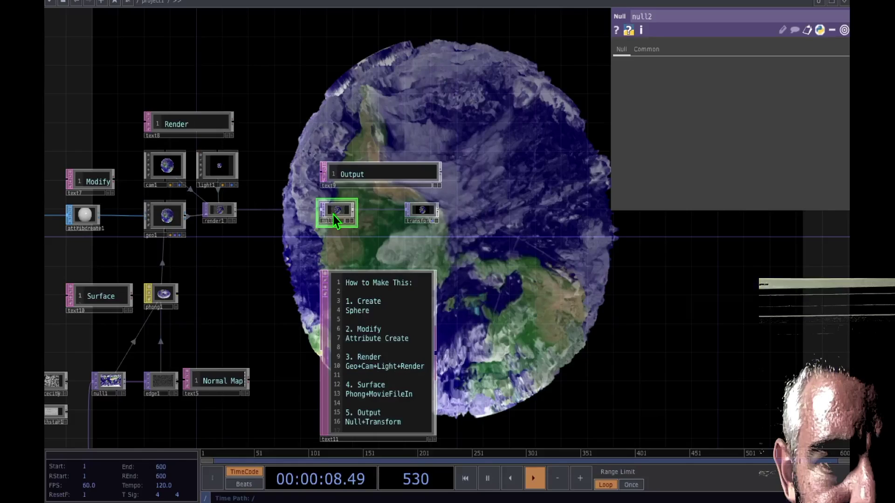
left_click_drag(406, 201, 442, 234)
left_click_drag(361, 228, 445, 205)
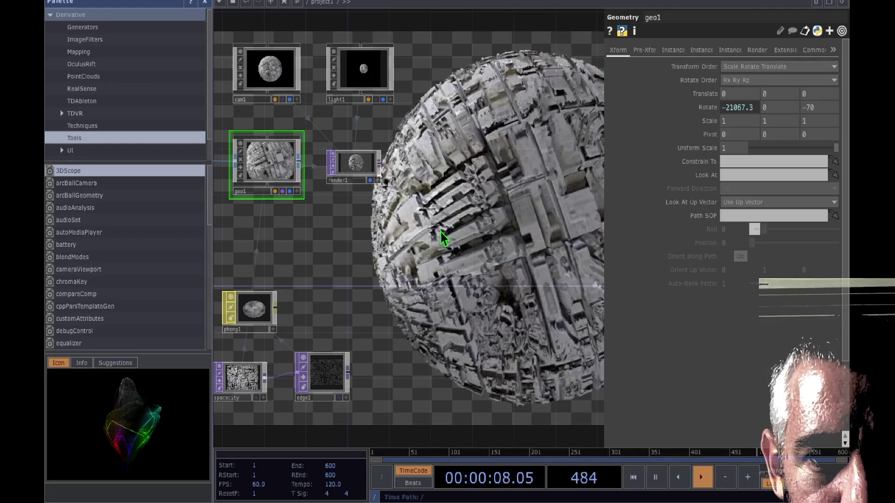
- In the Death Star project, set up a movie export with render1 as the TOP video source and start rendering
left_click_drag(466, 197, 459, 219)
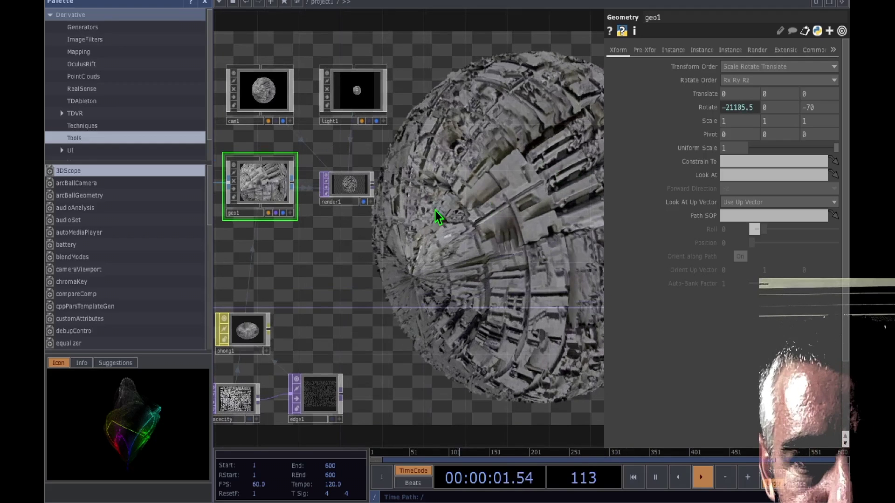
left_click_drag(438, 217, 392, 235)
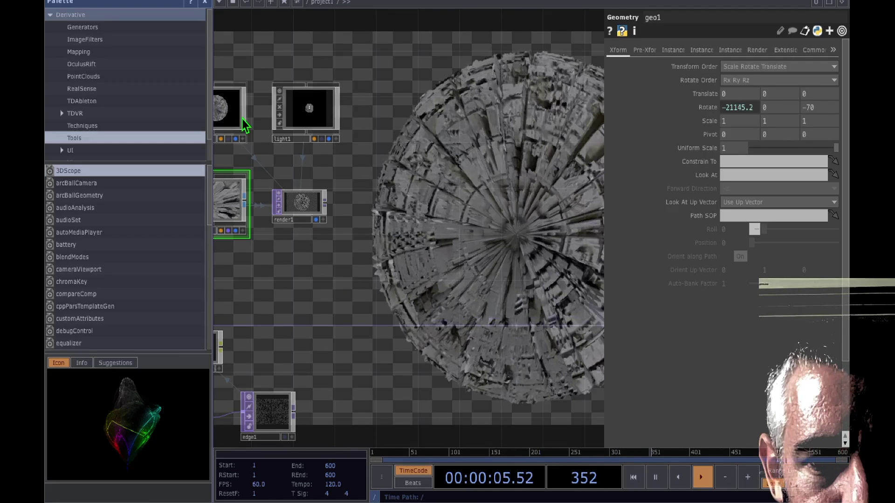
key("alt+m")
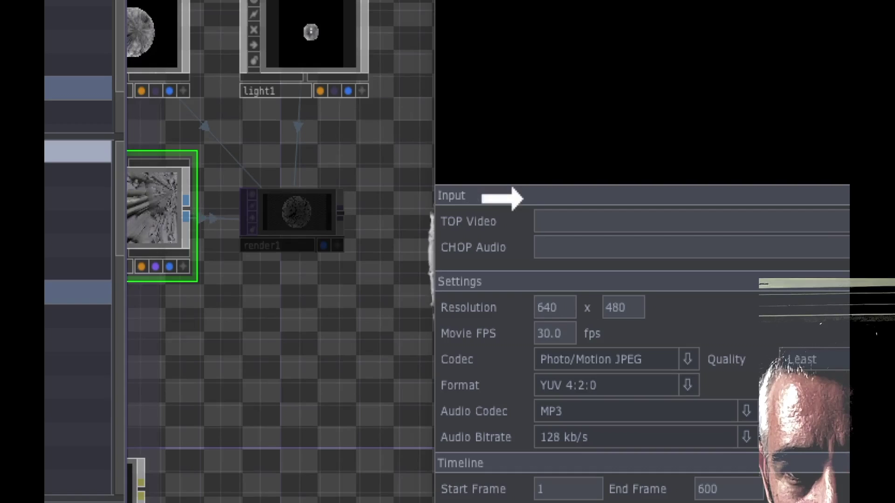
left_click_drag(291, 212, 580, 216)
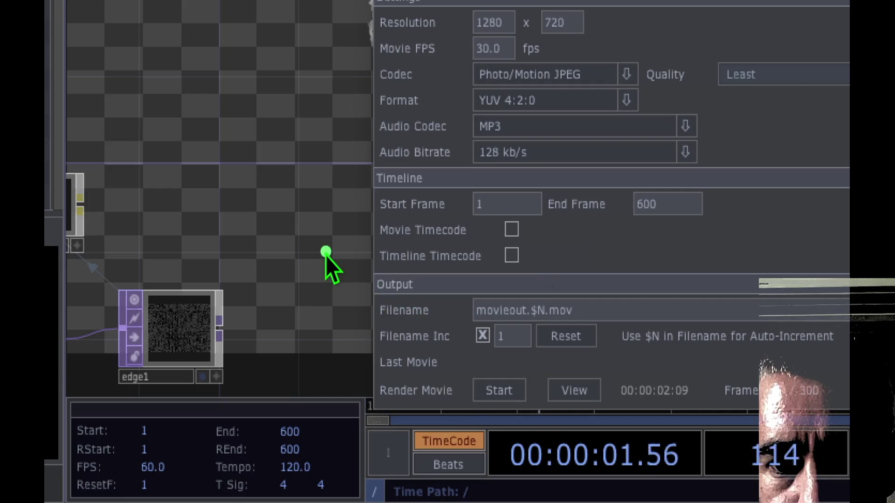
left_click(488, 388)
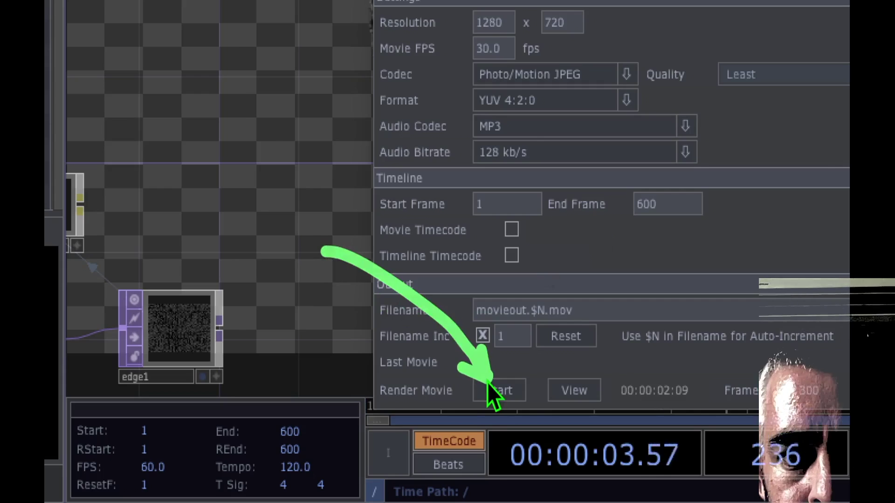